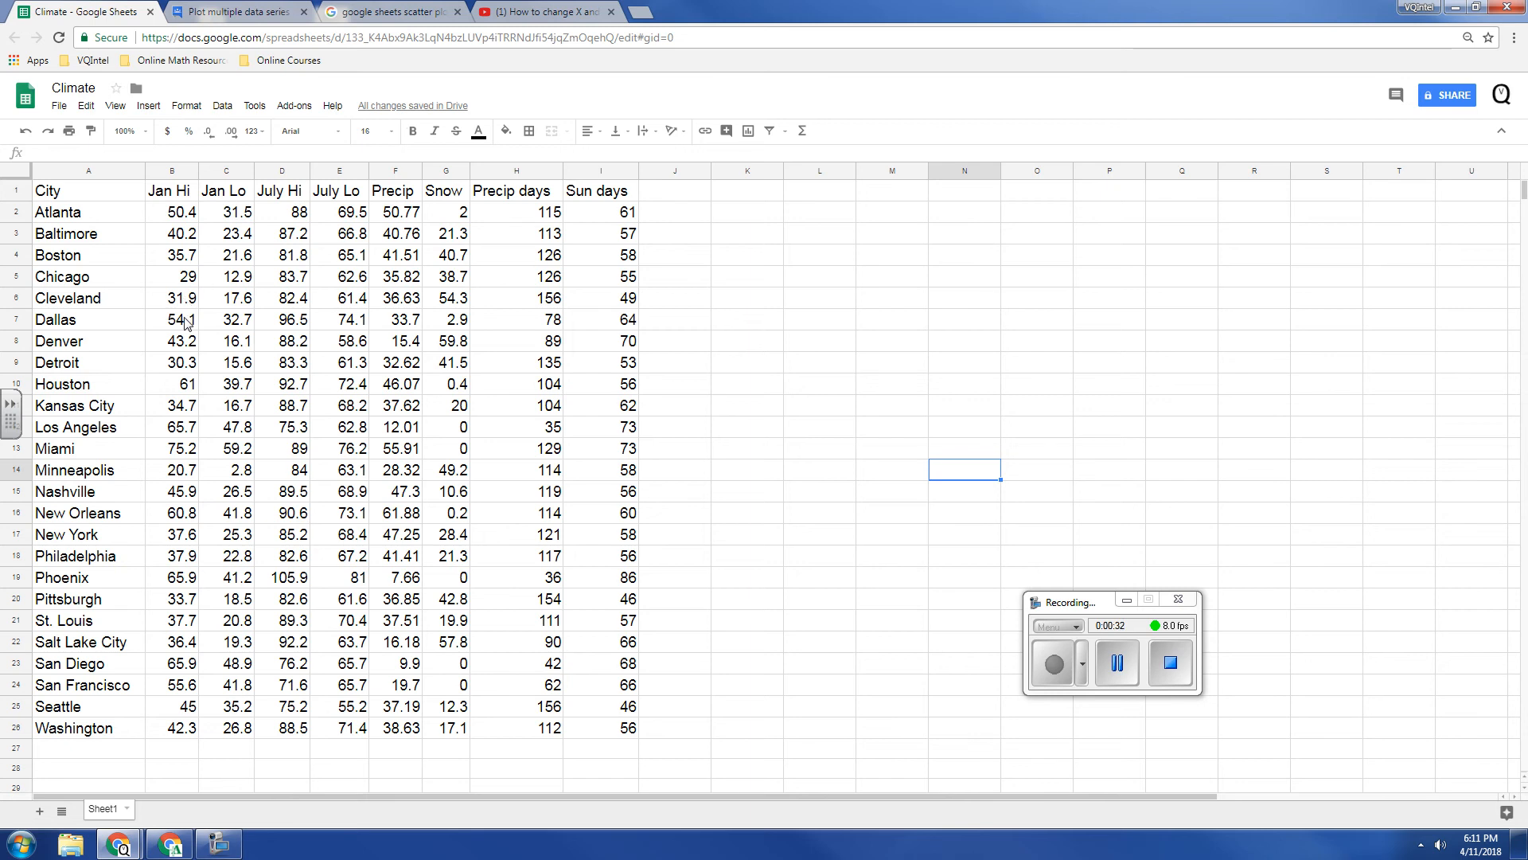
Step: Insert a chart of the Jan Hi and Jan Lo columns and set its type to Scatter chart
left_click(167, 168)
left_click(208, 170, "shift")
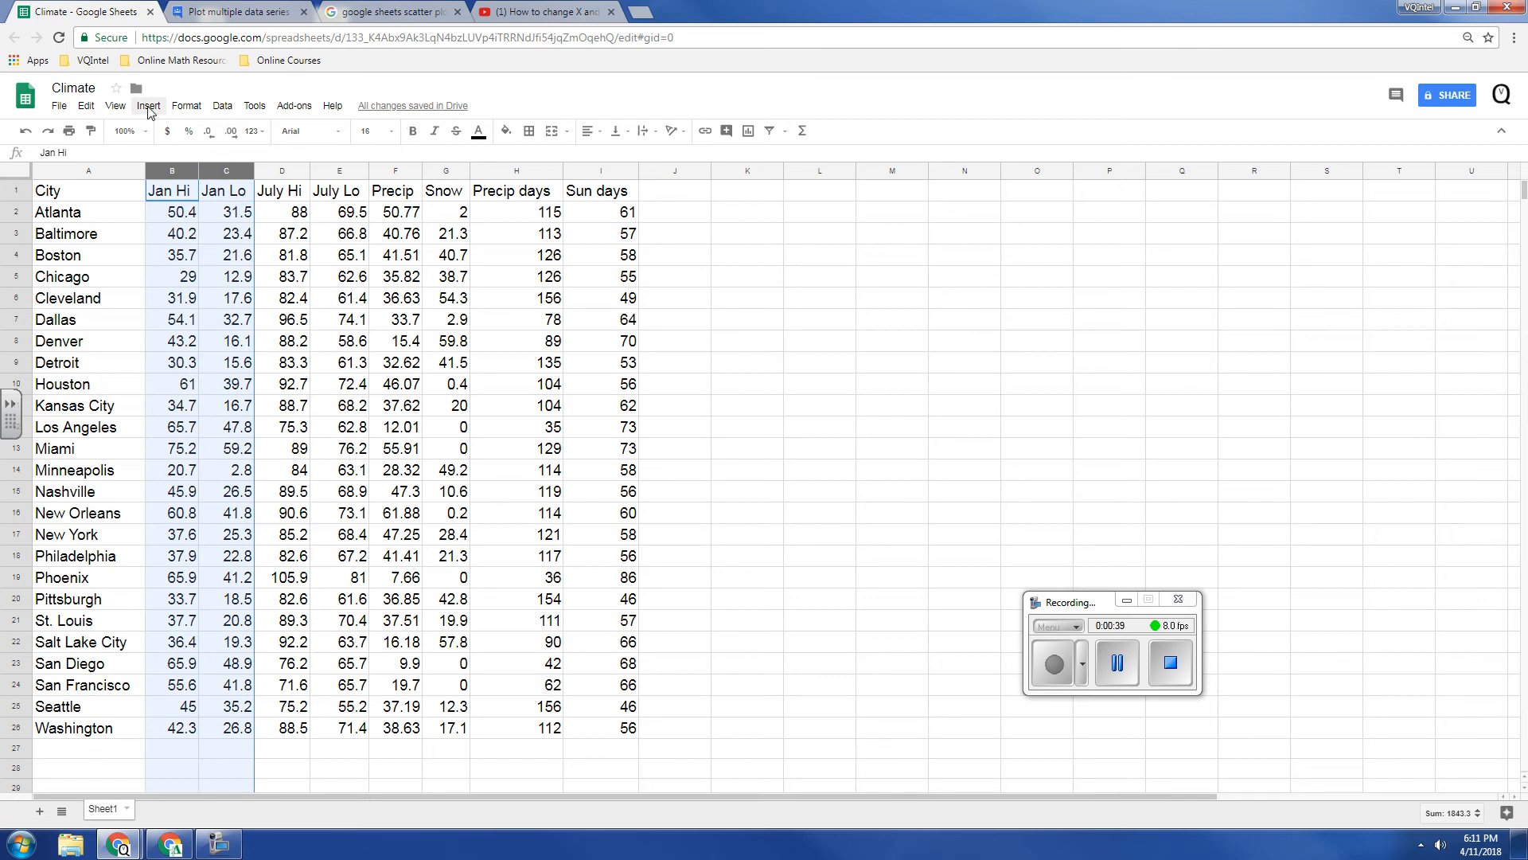
left_click(147, 107)
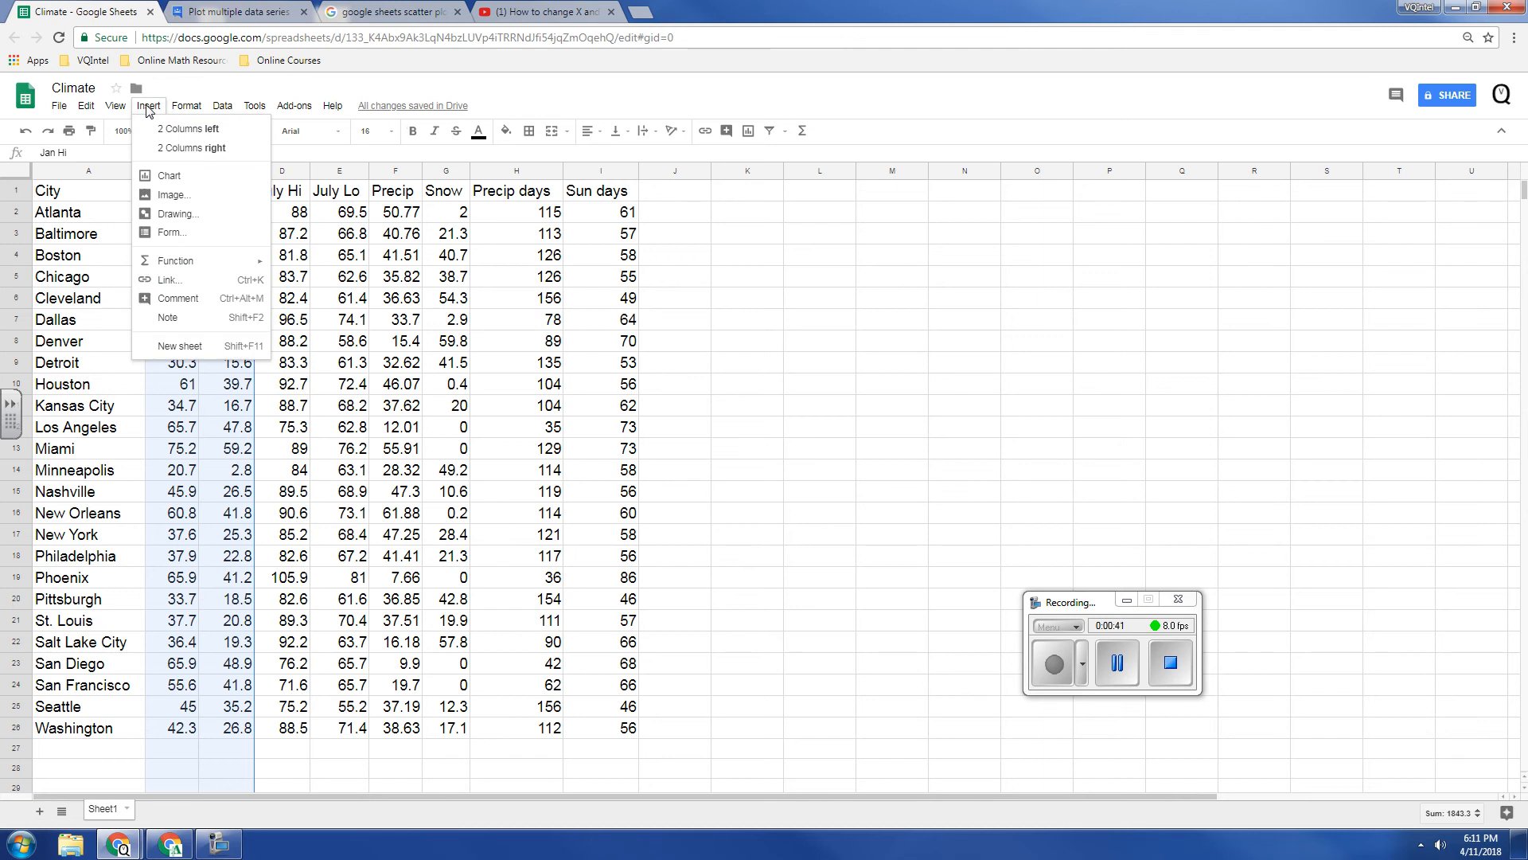
left_click(182, 183)
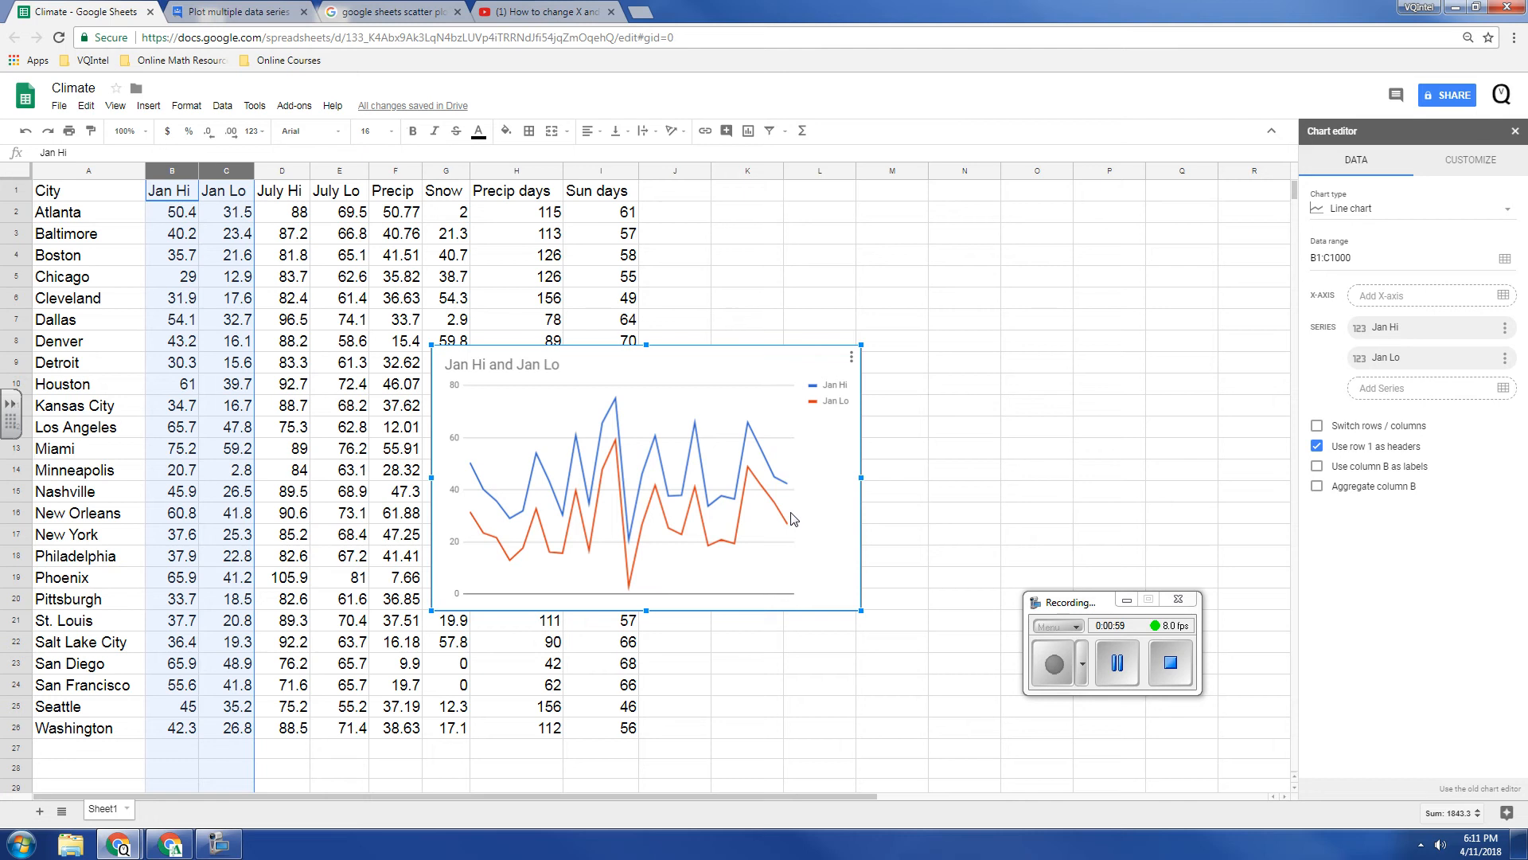
left_click(1359, 213)
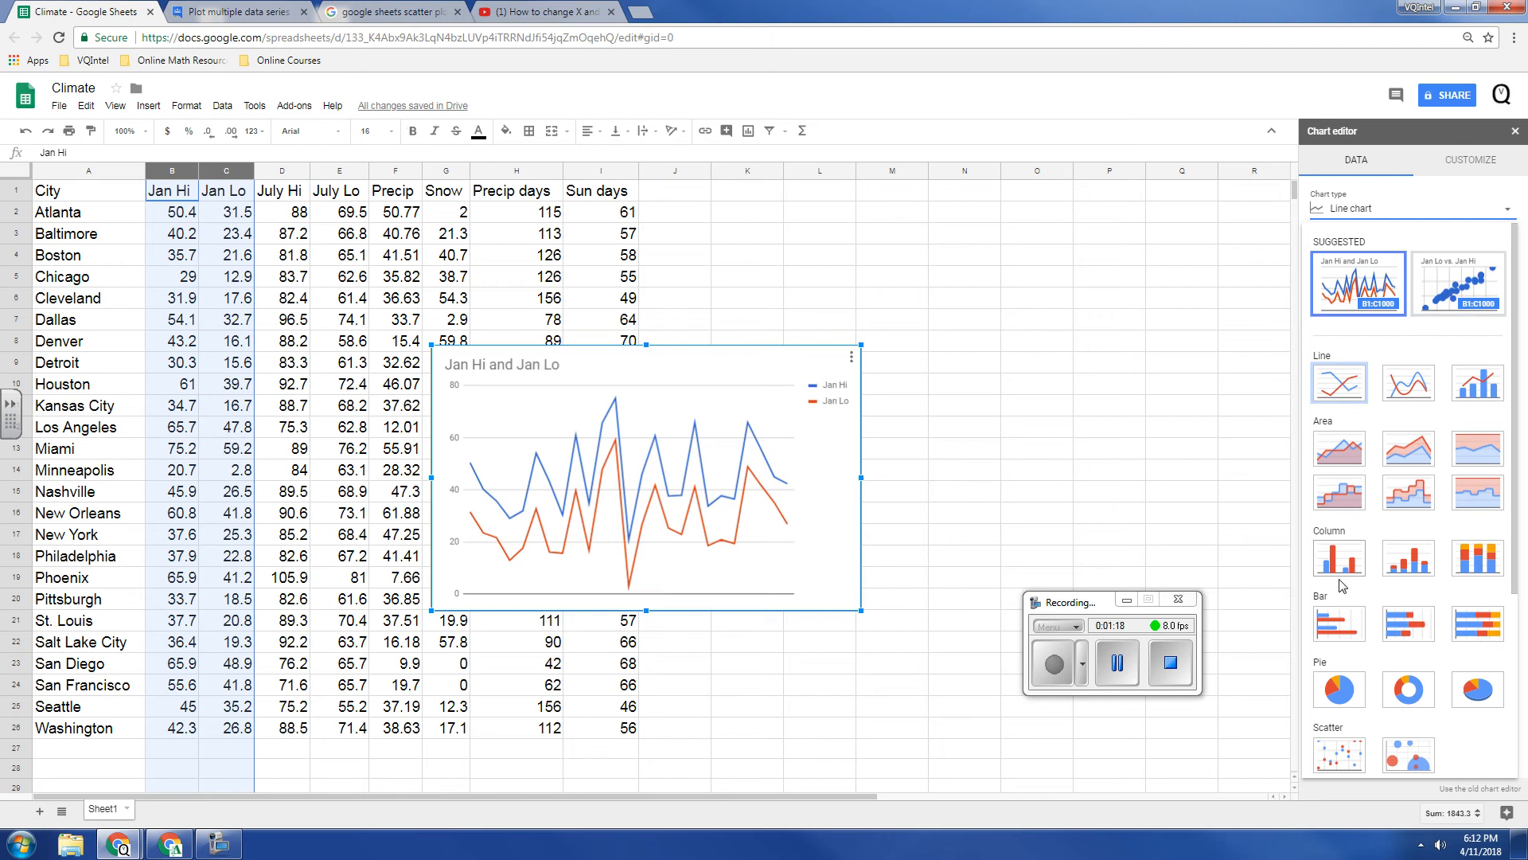
left_click(1342, 756)
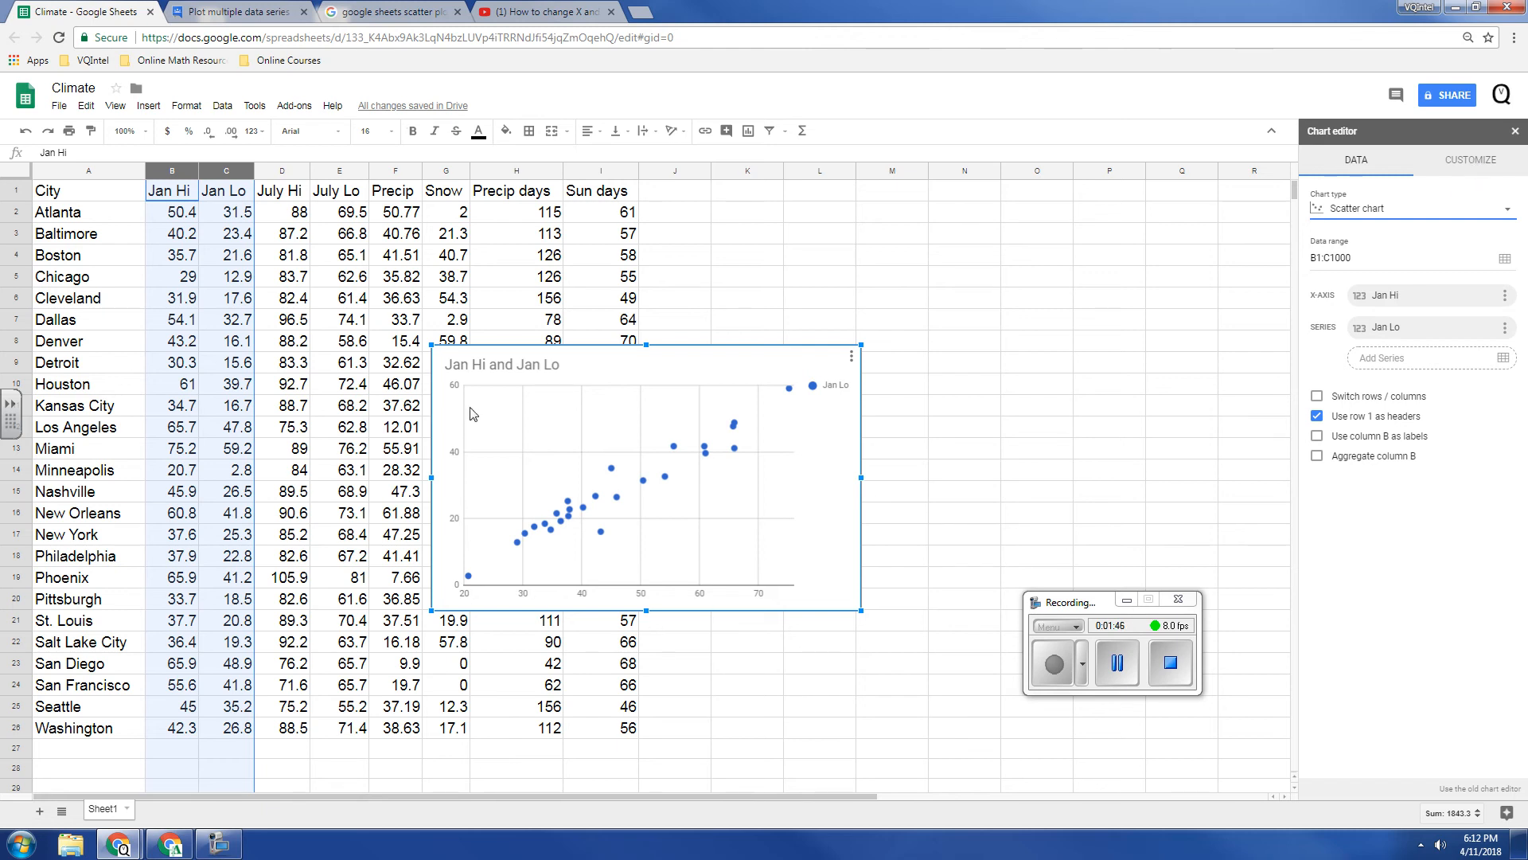
Step: Set the chart title to "Jan High Temps and Jan Low Temps"
left_click(1476, 168)
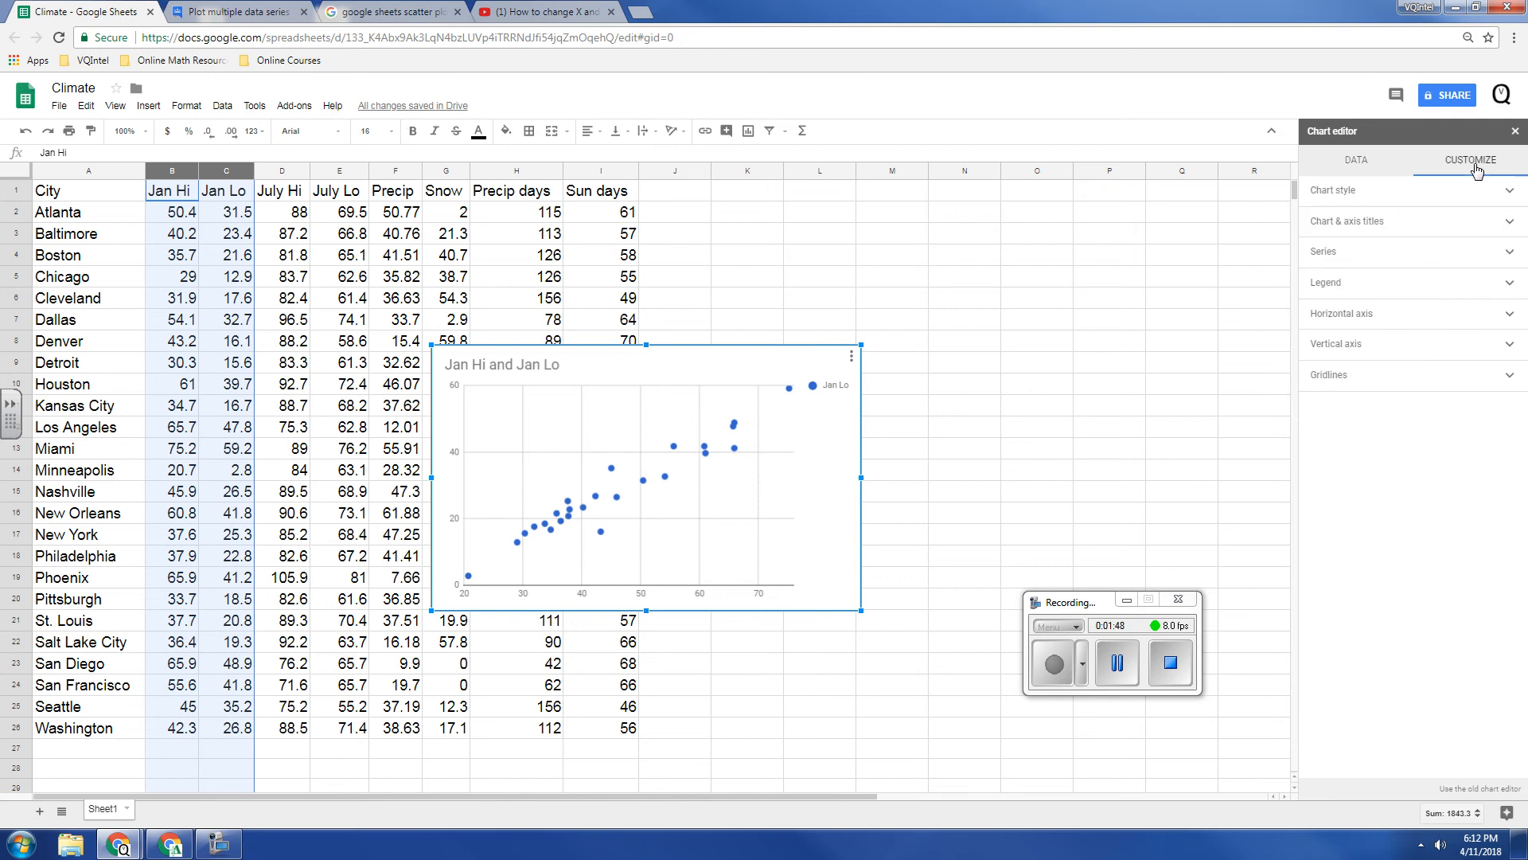
left_click(1377, 227)
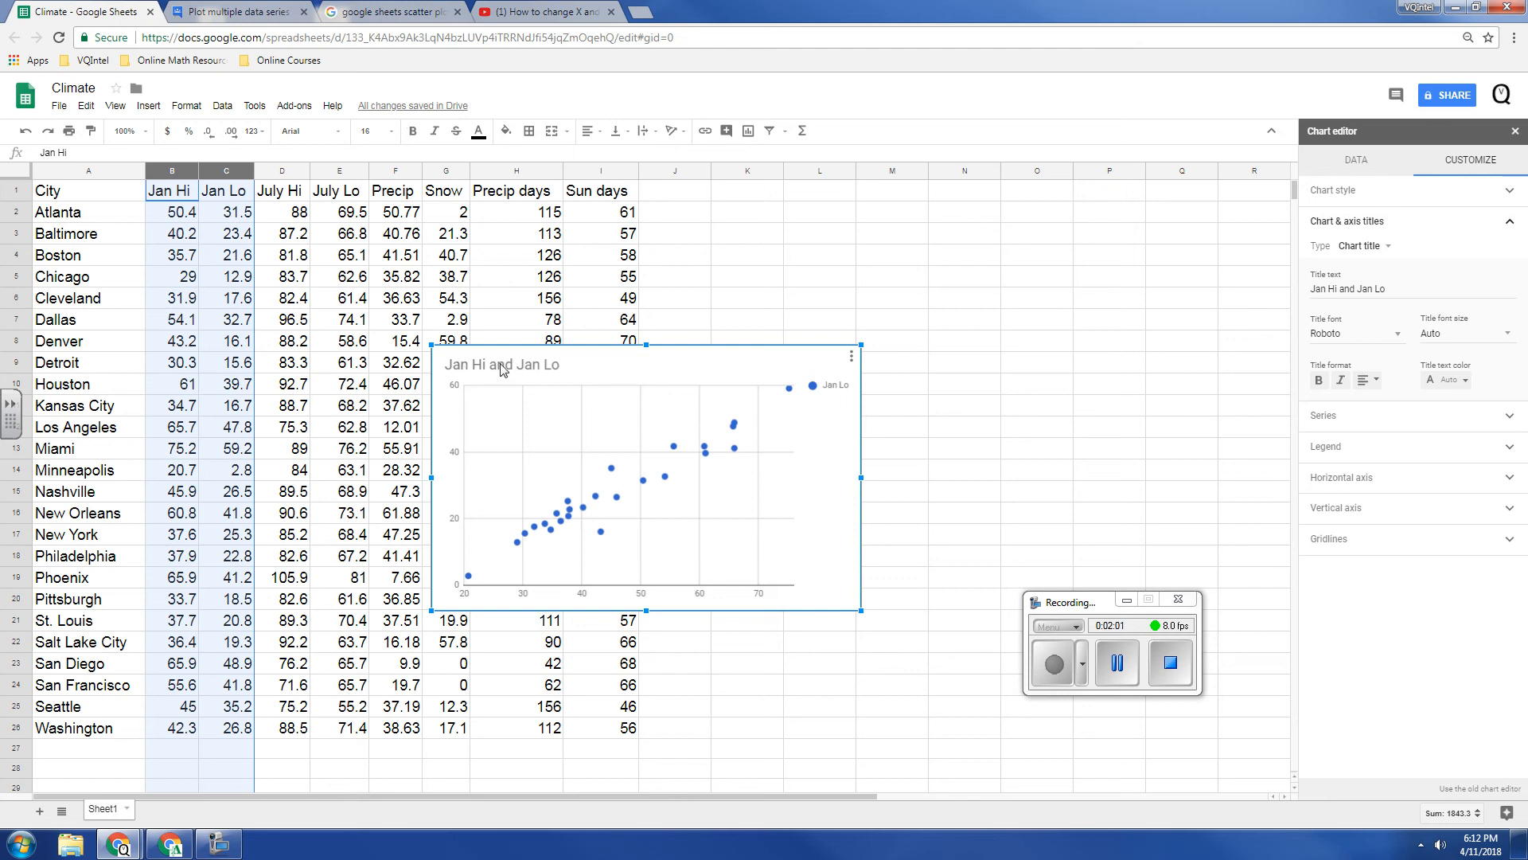
left_click(1340, 291)
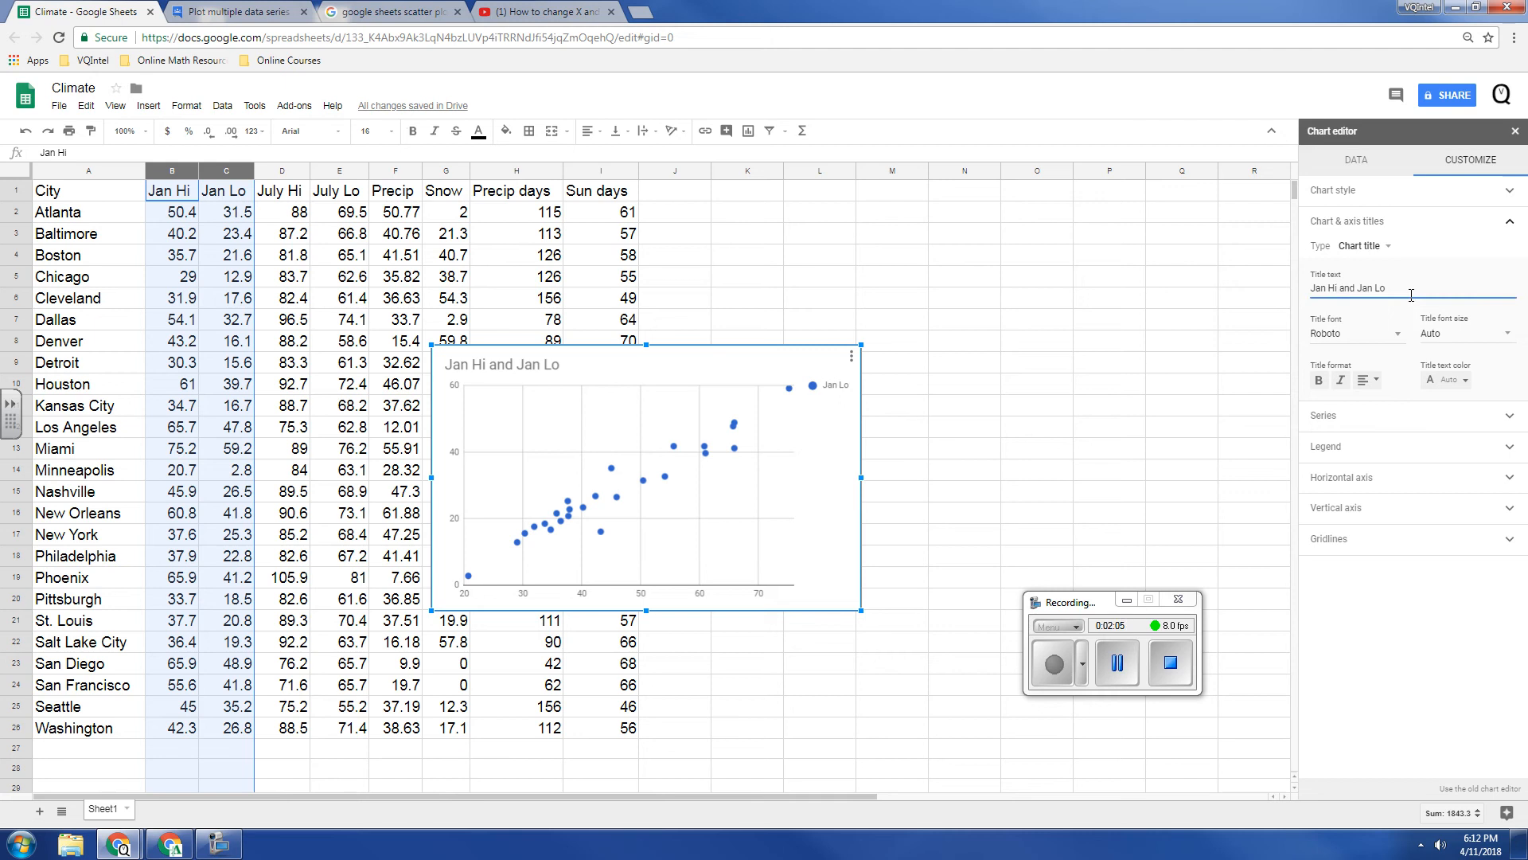
type("gh Tem")
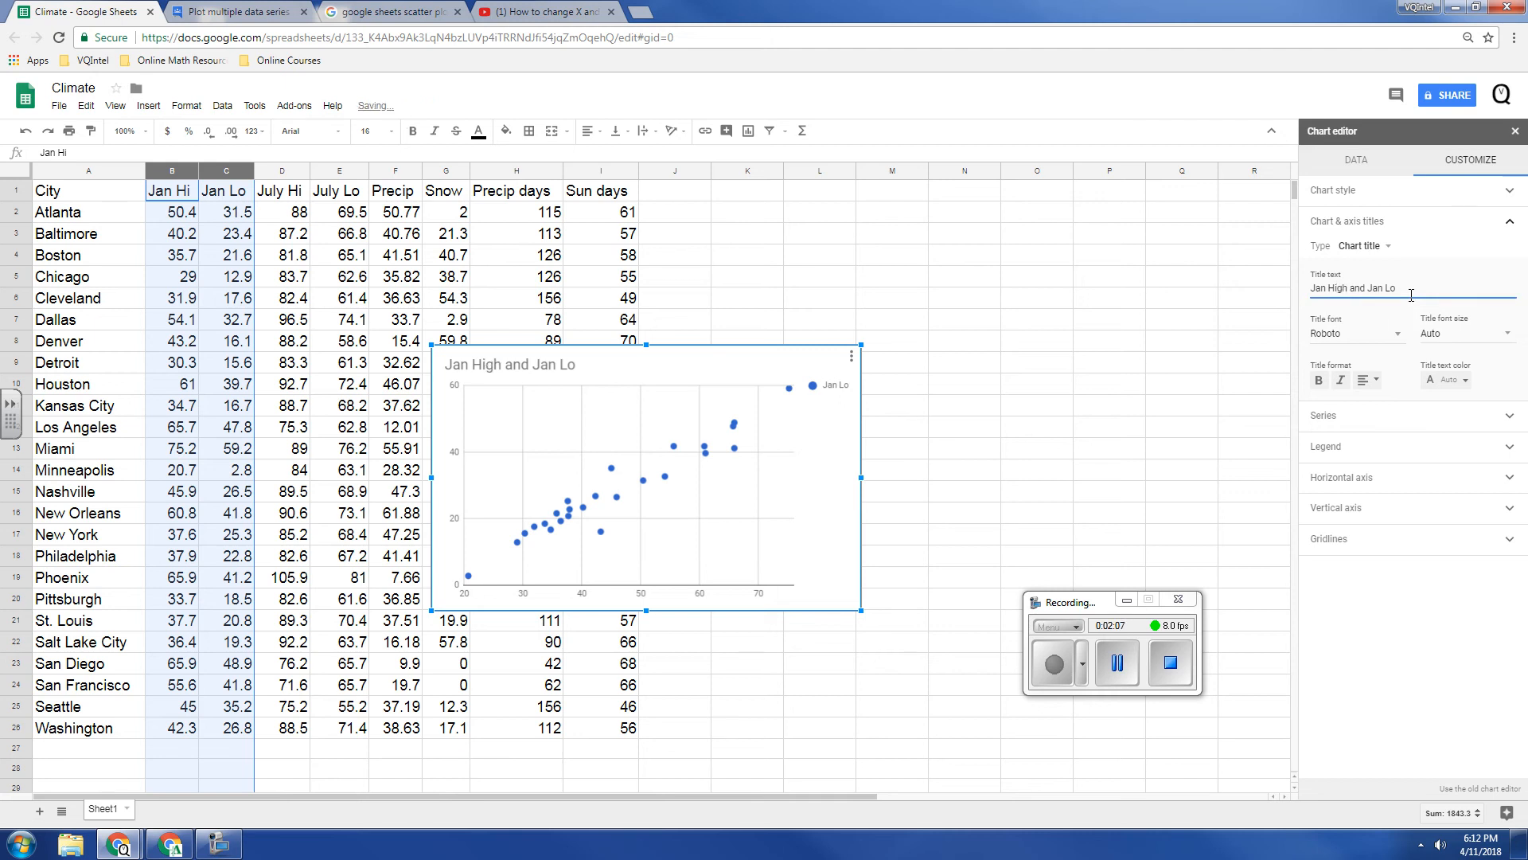
type("ps and Jan Low Te")
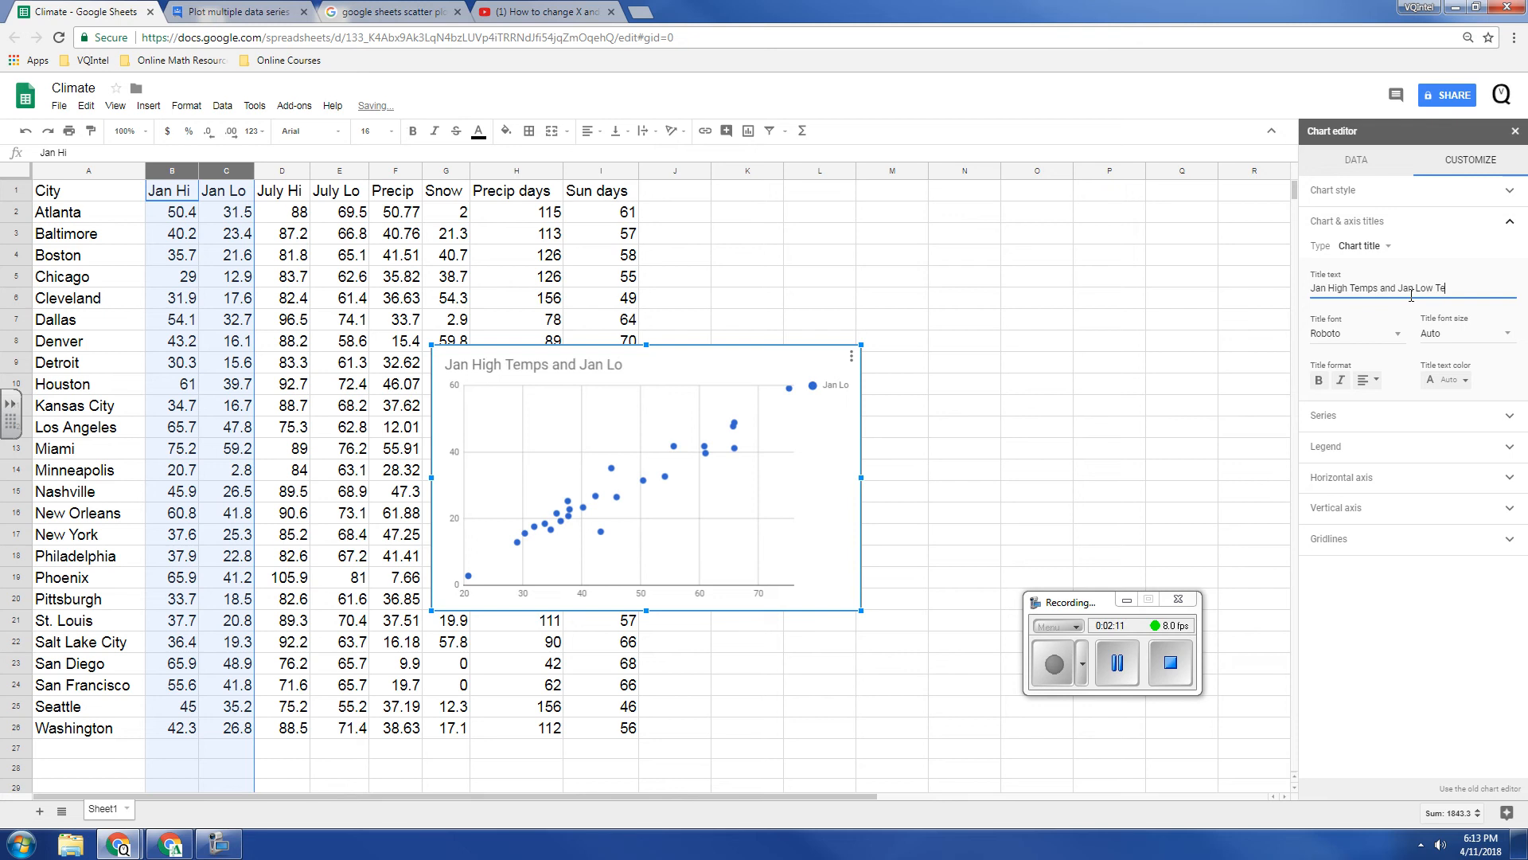
type("mps")
Step: Set the scatter chart's horizontal axis title to "January High Temperatures"
left_click(1383, 248)
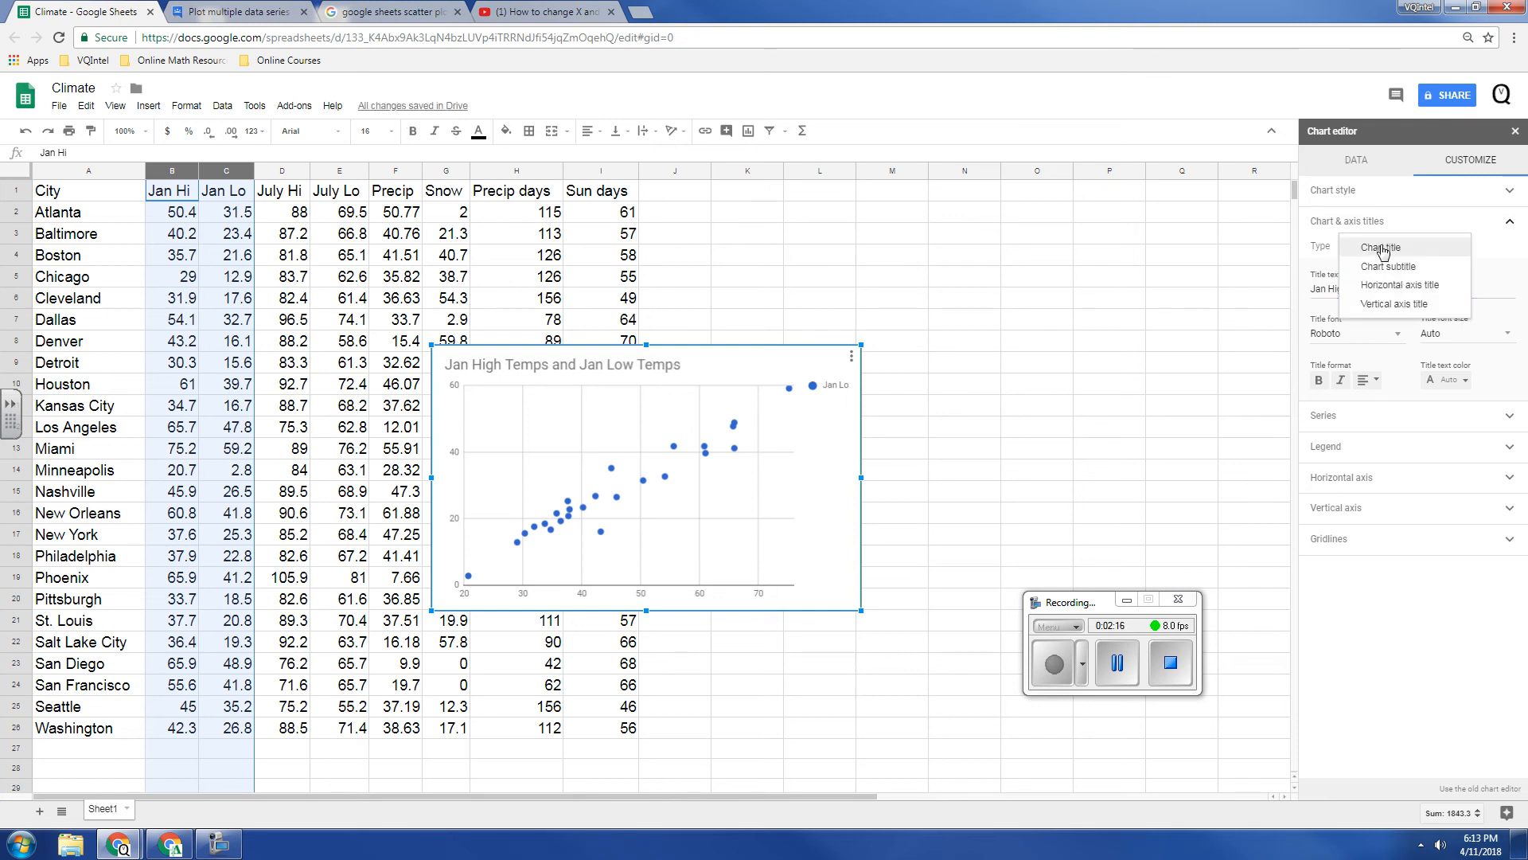
left_click(1405, 287)
left_click(1400, 291)
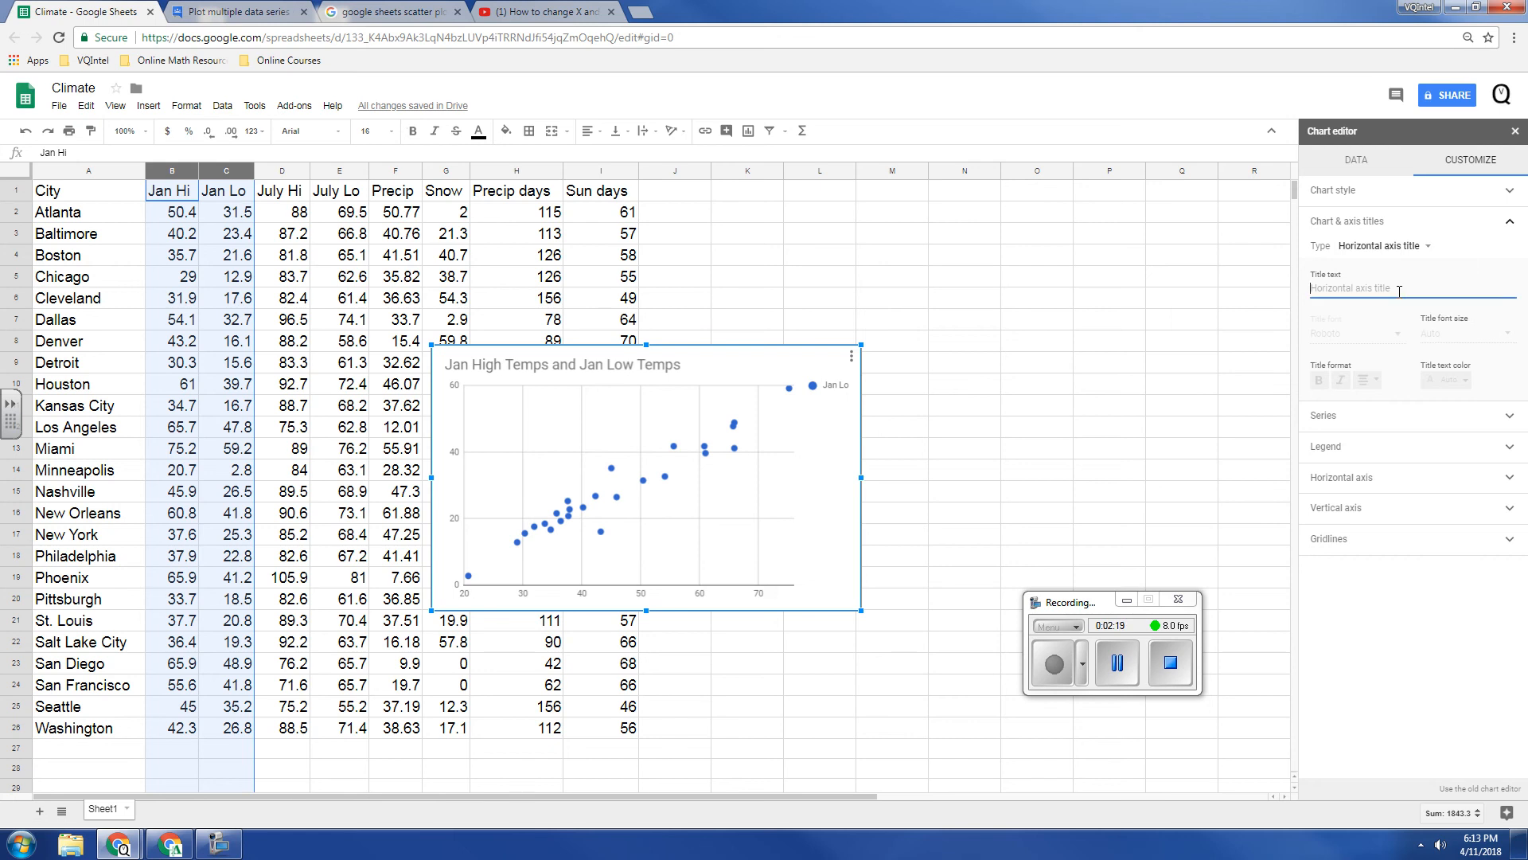
type("January High Temperatures")
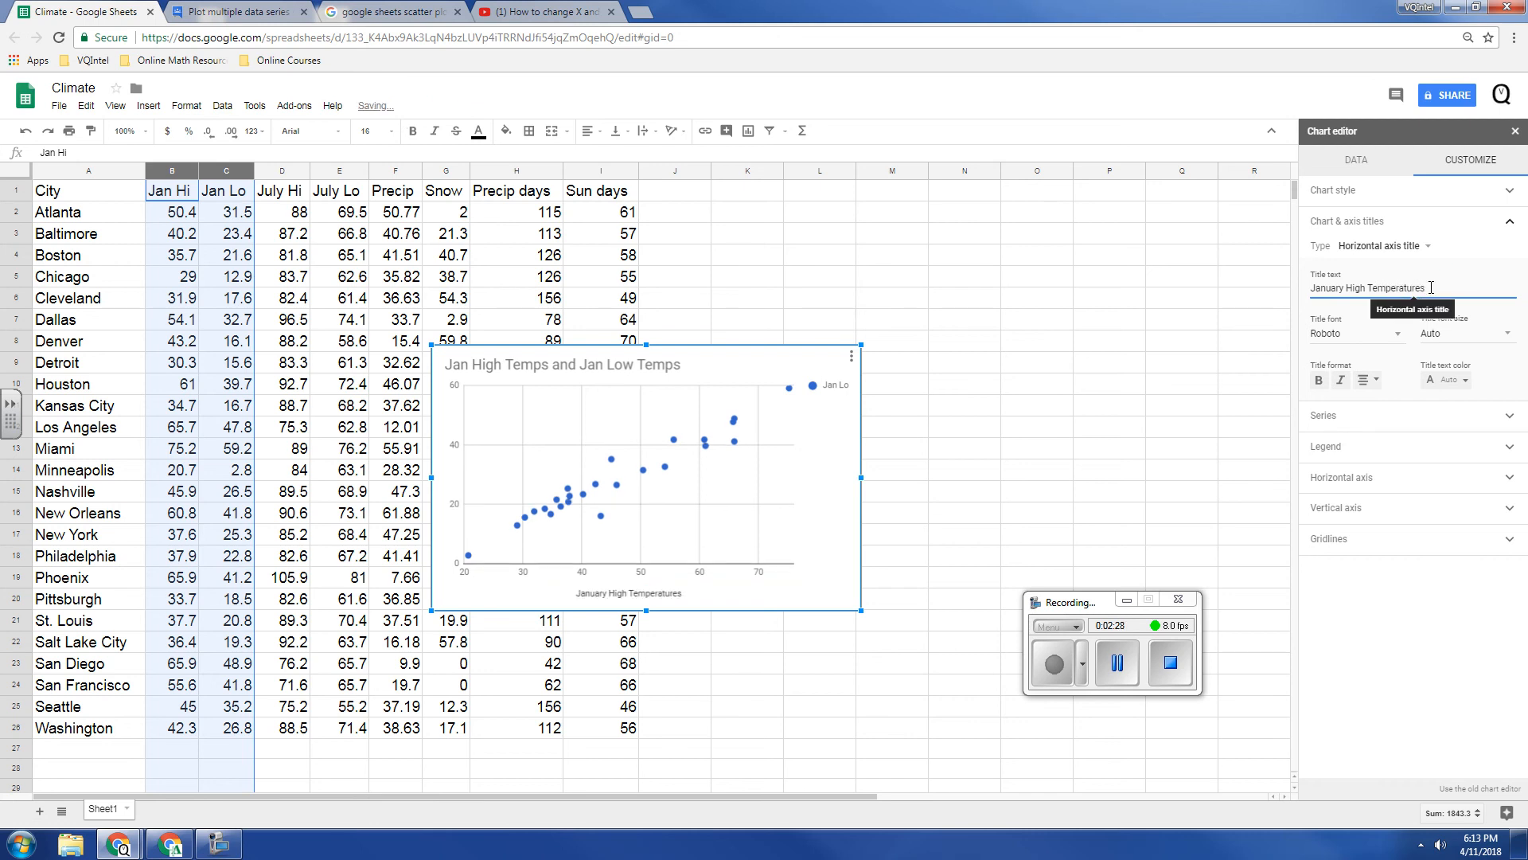
left_click(1466, 276)
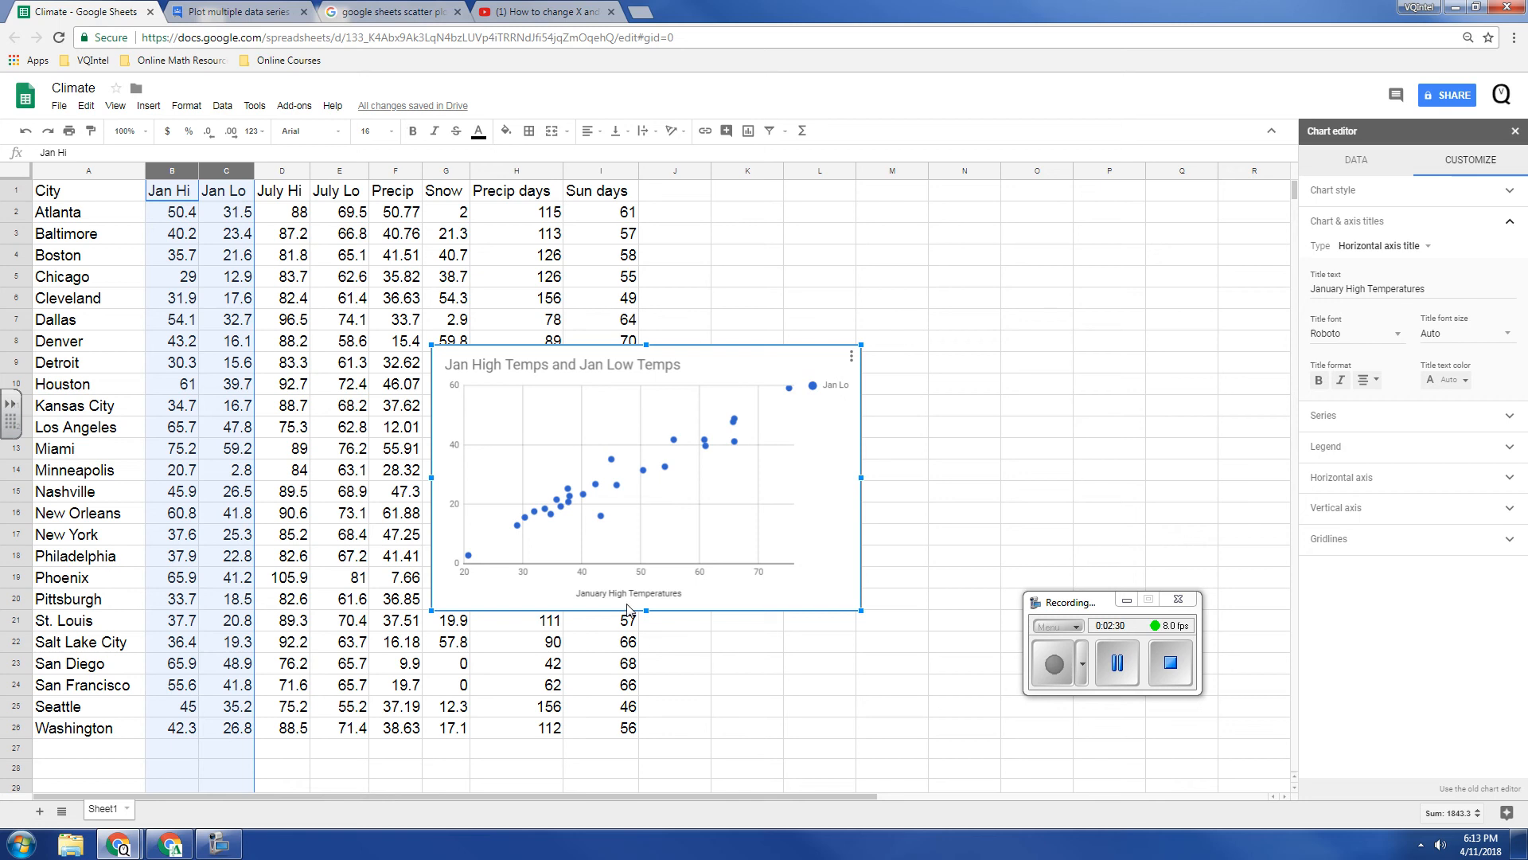
Step: Set the scatter chart's vertical axis title to "January Low Temperatures"
left_click(1422, 248)
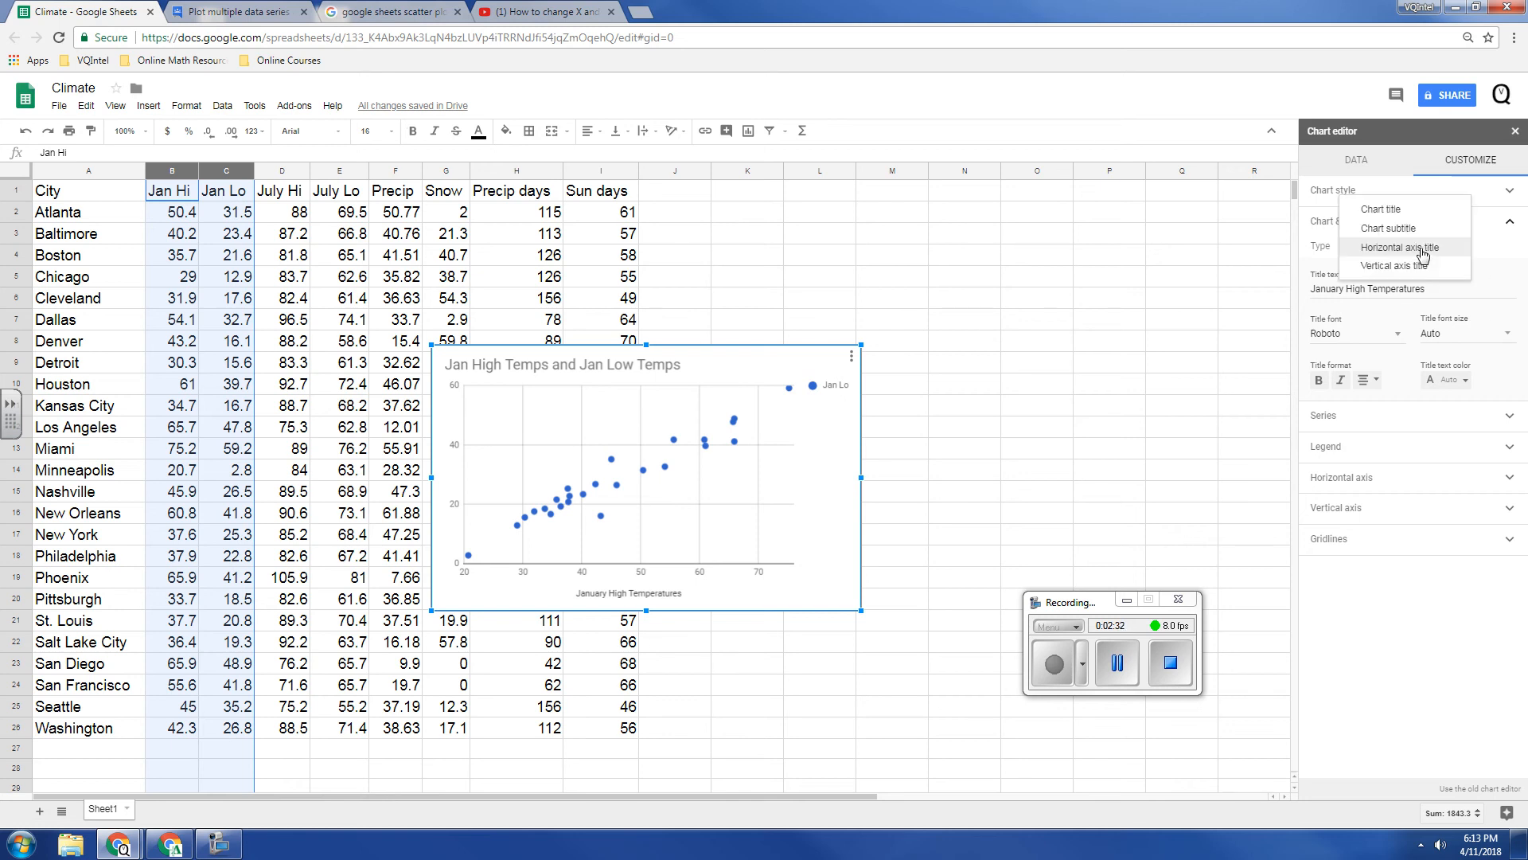
left_click(1420, 268)
left_click(1399, 288)
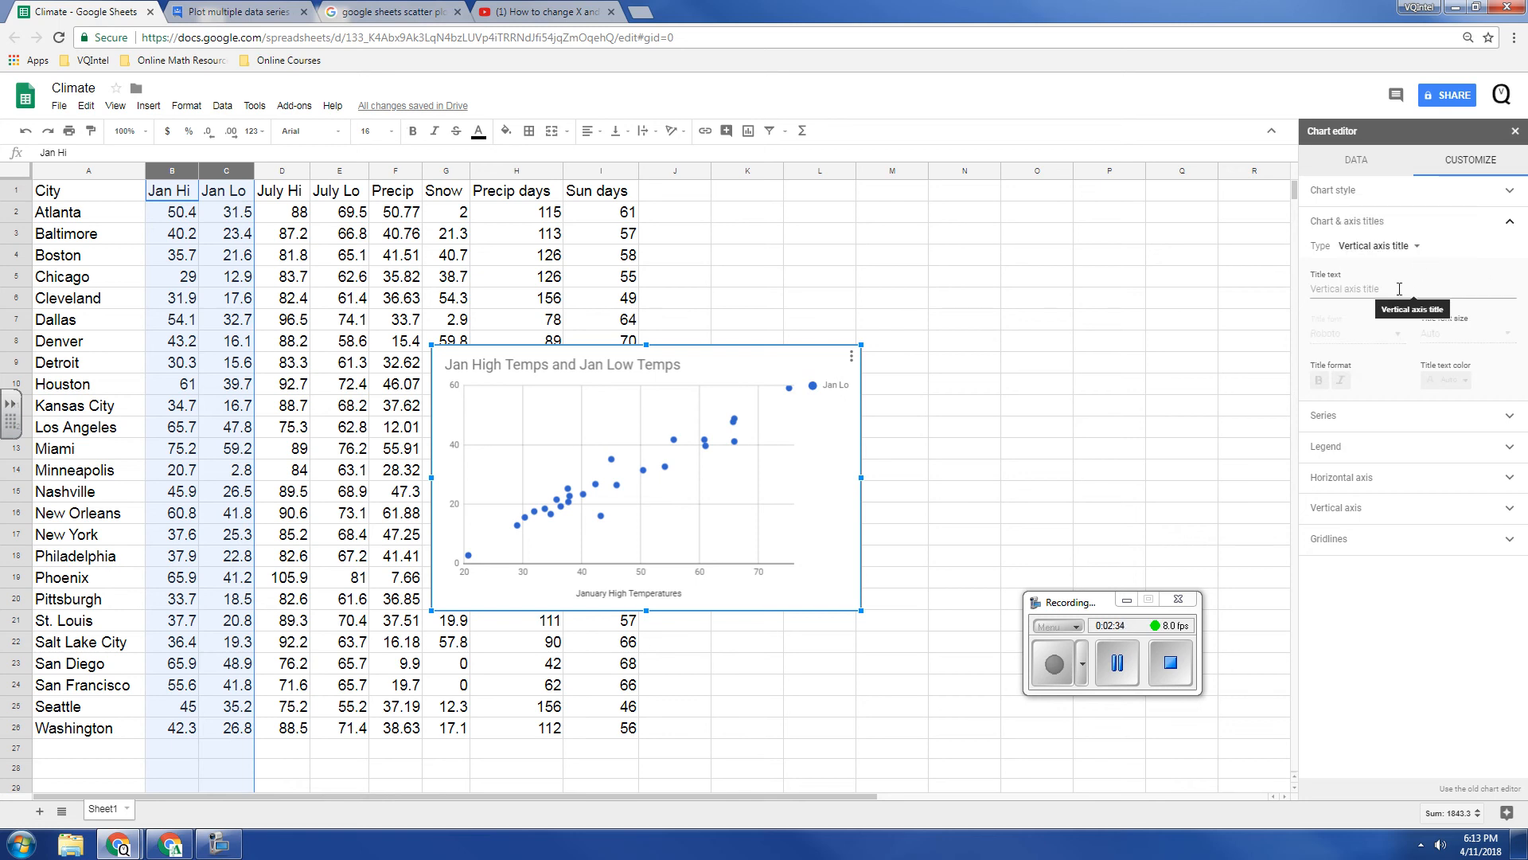
type("January Low")
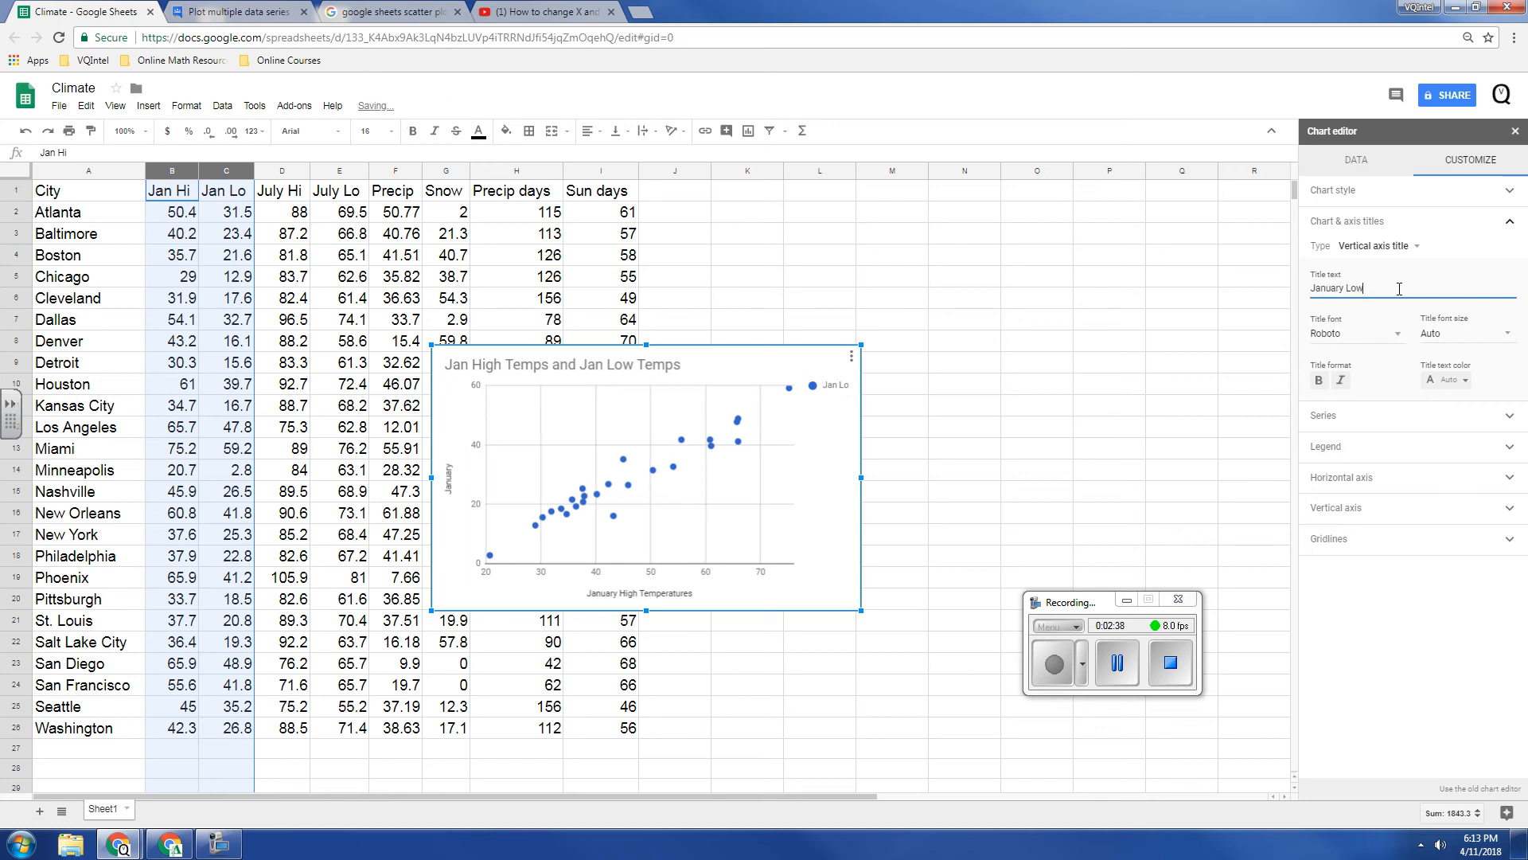
type(" Temperatures")
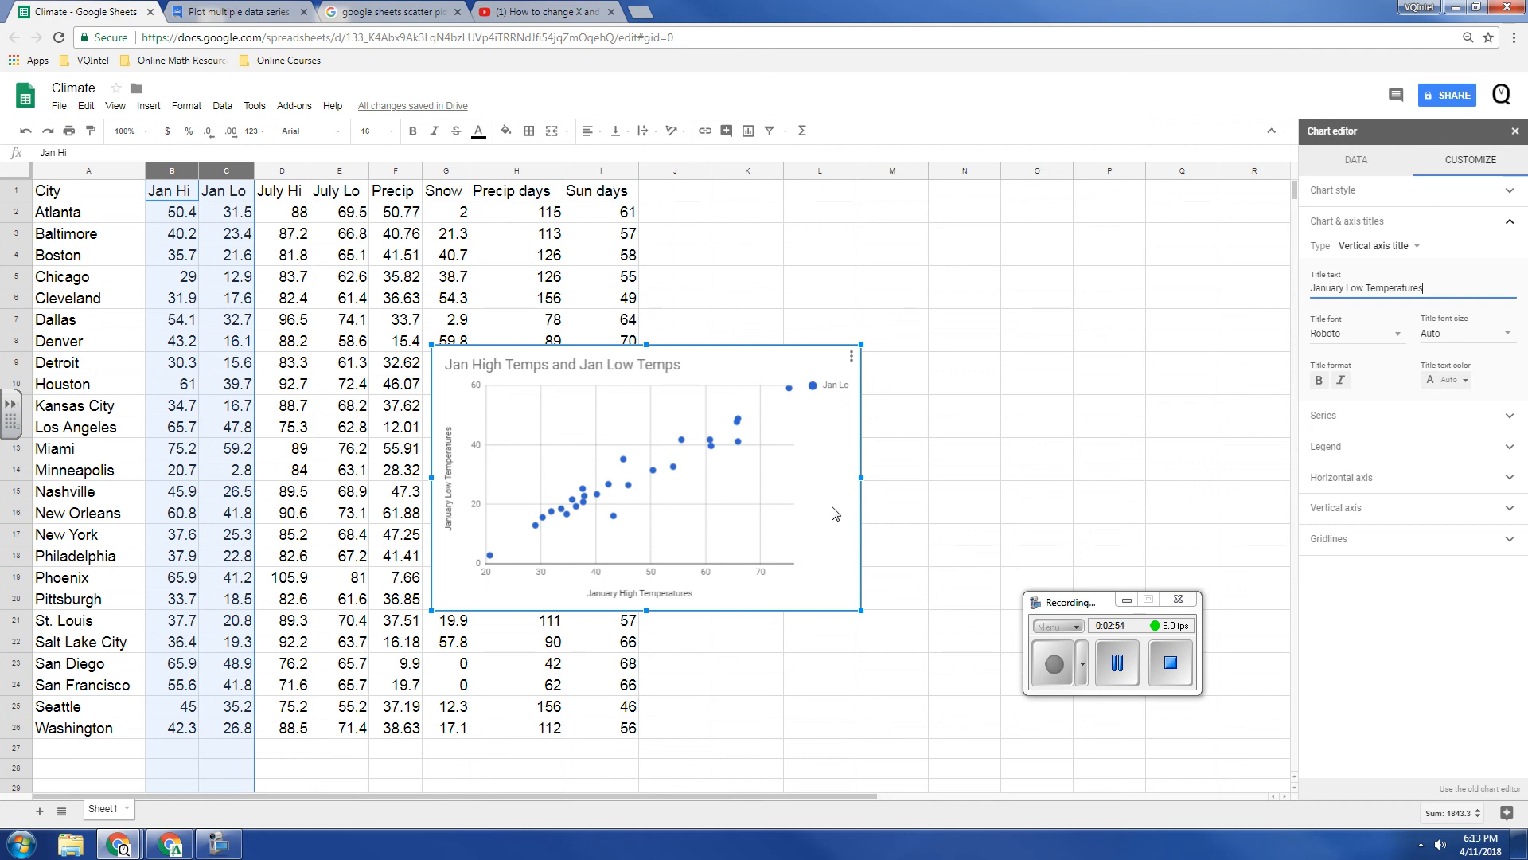
Step: Return to the chart's data settings and move the chart off the climate table into the empty columns beside it
left_click(1362, 165)
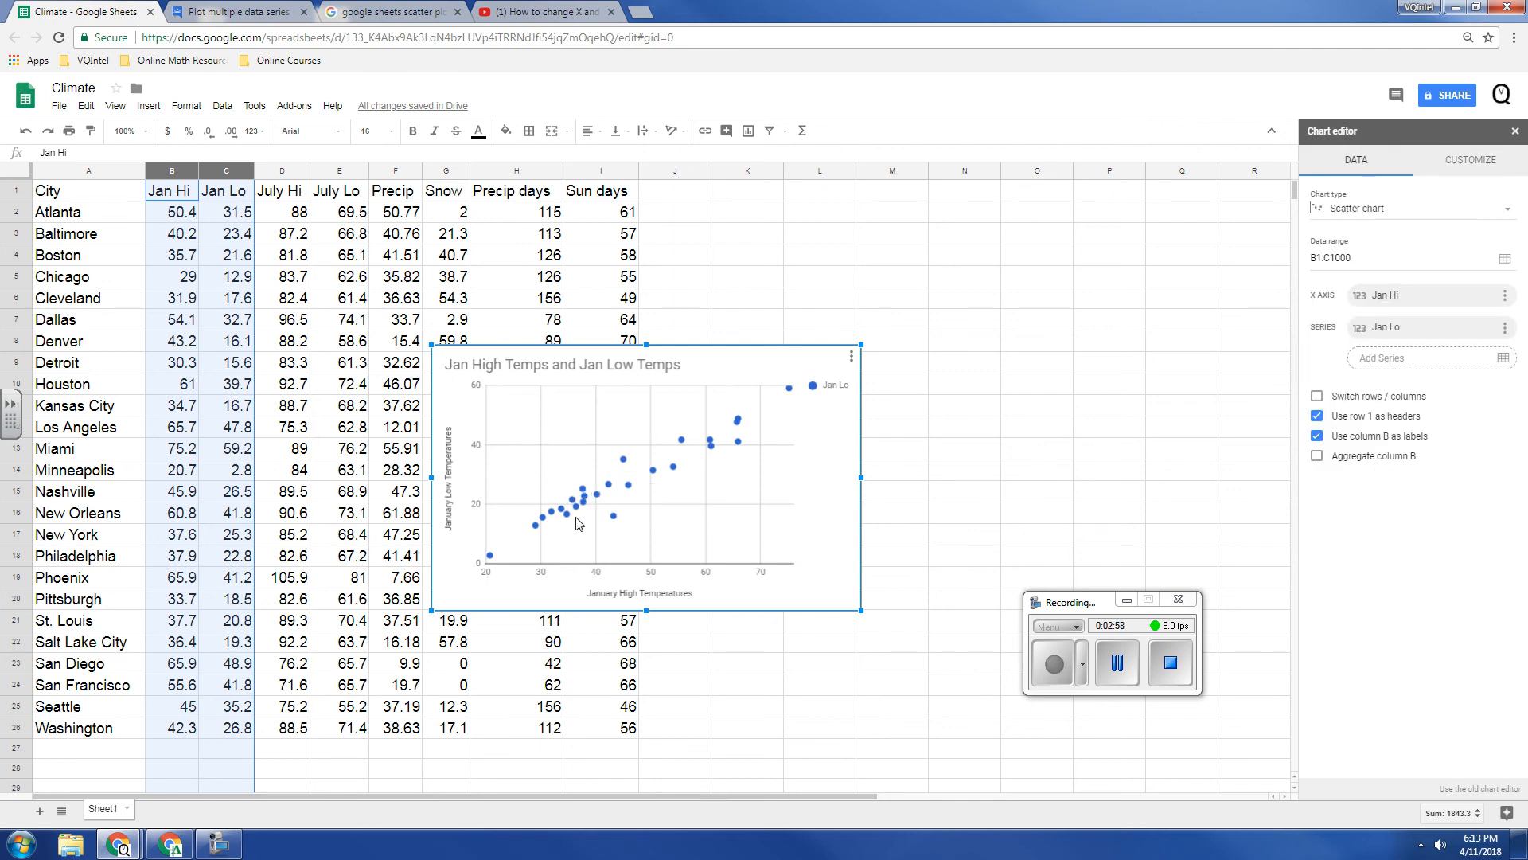
mouse_move(599, 496)
mouse_move(489, 562)
left_click_drag(714, 363, 1007, 277)
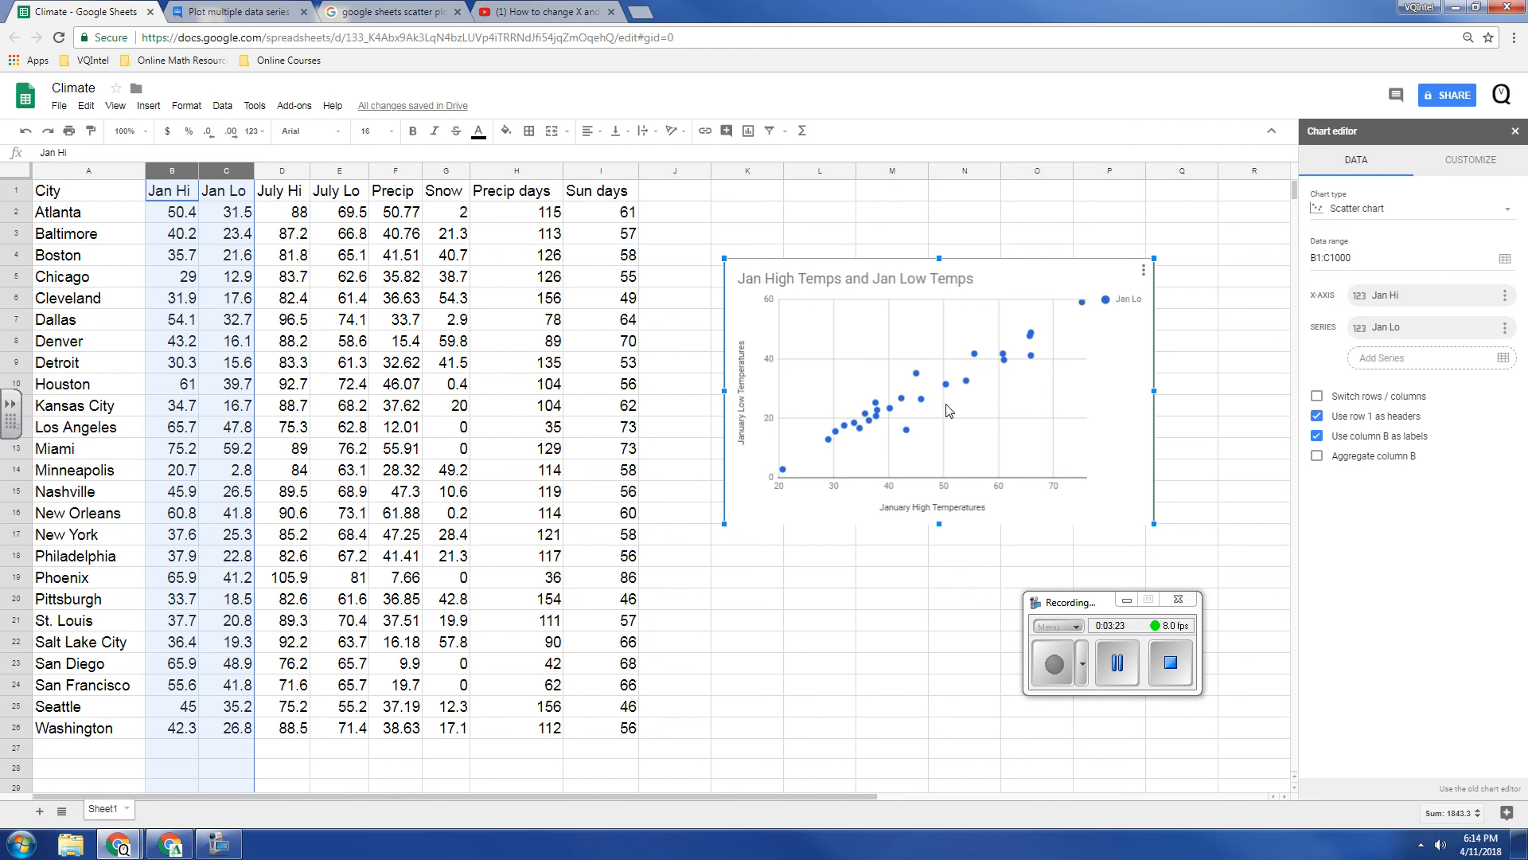
Step: Add labels to the Jan Lo series from the city names in A2:A26
left_click(1505, 329)
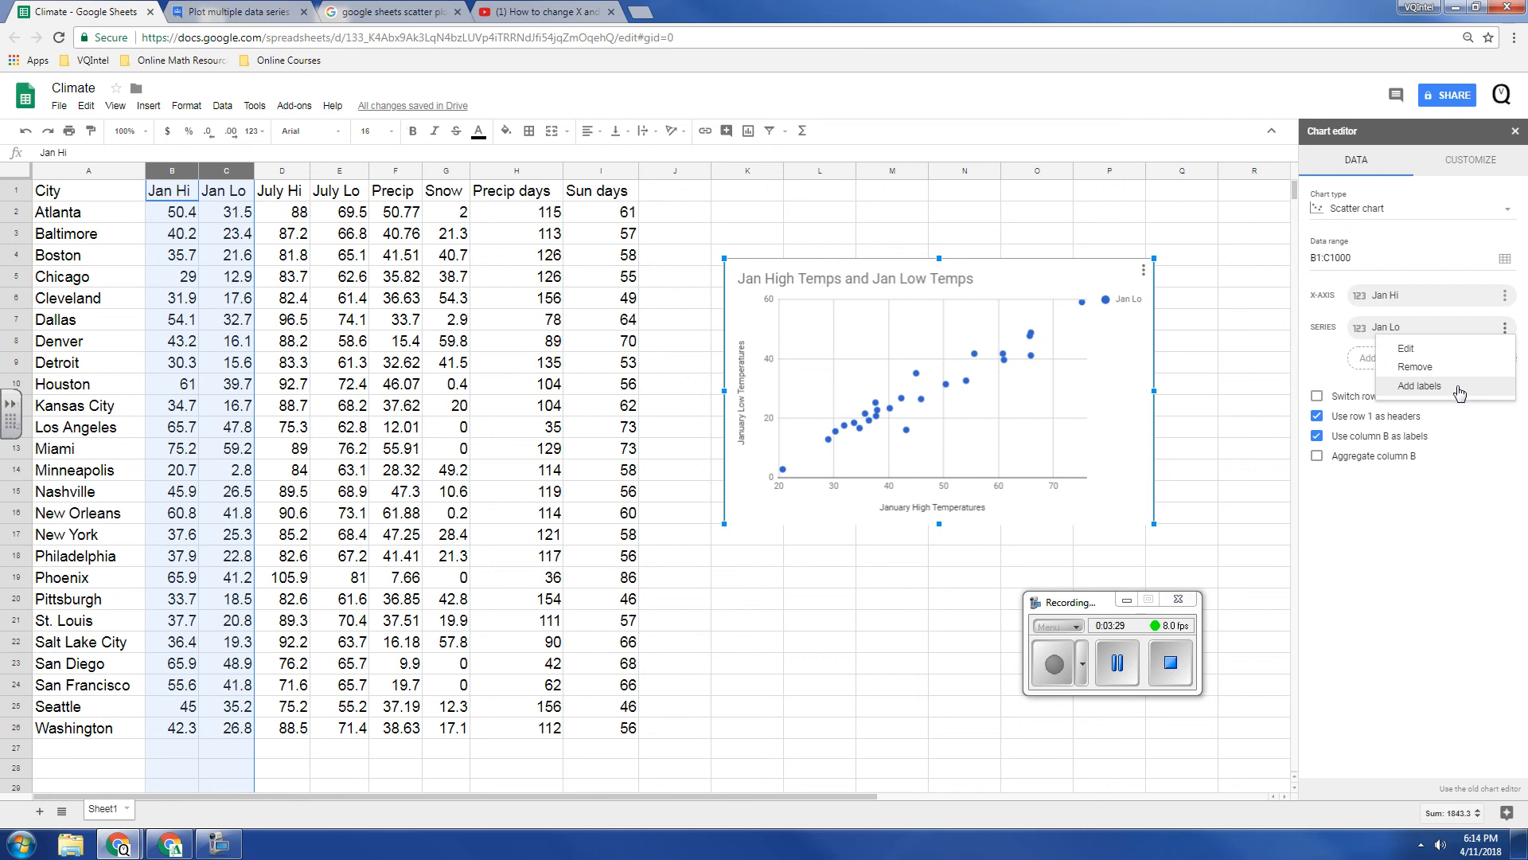
left_click(1419, 385)
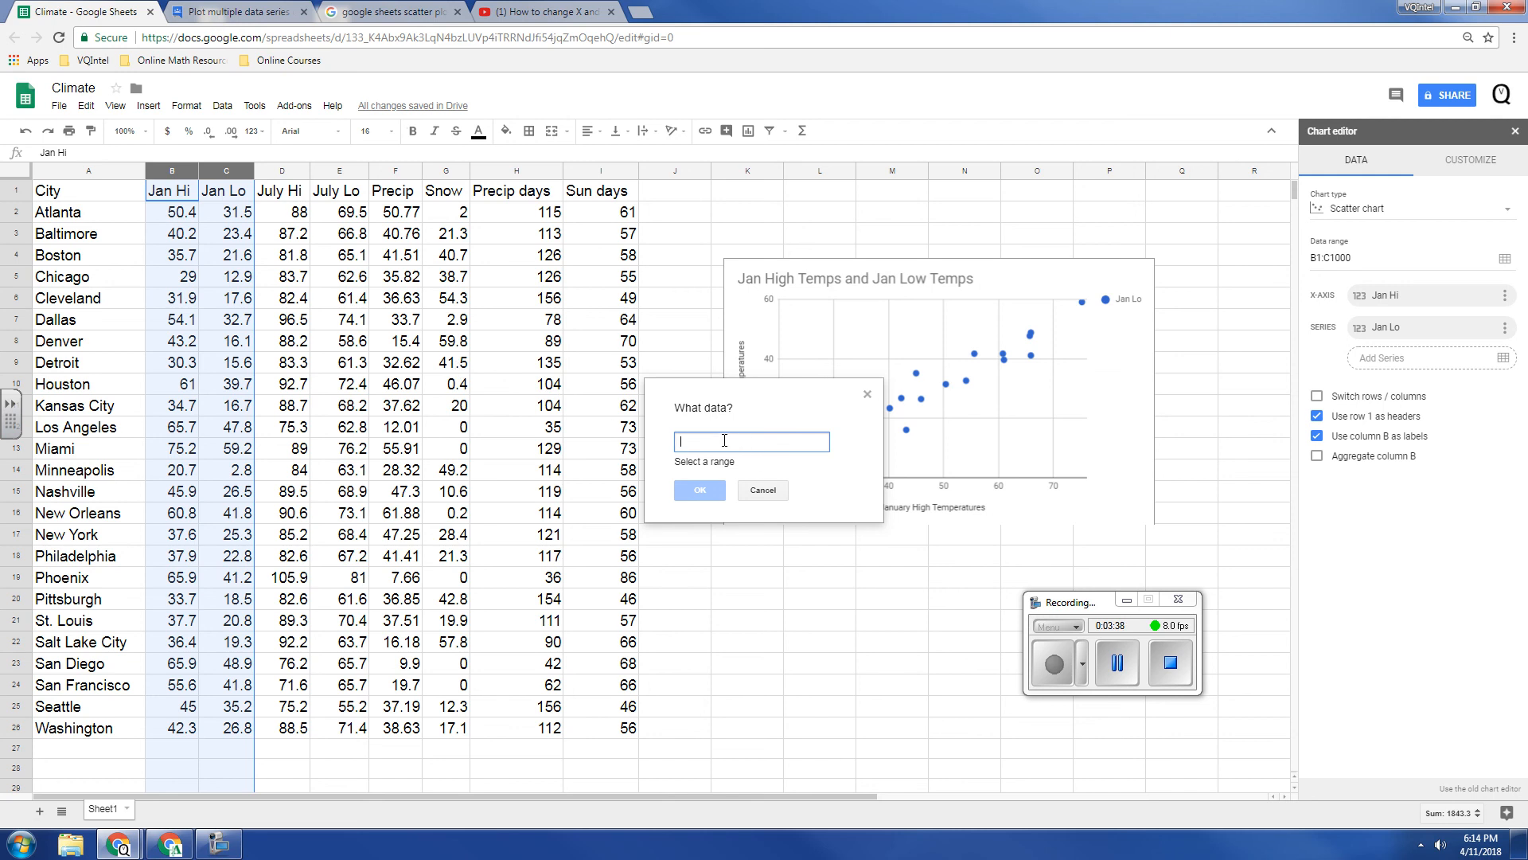
left_click_drag(68, 216, 100, 733)
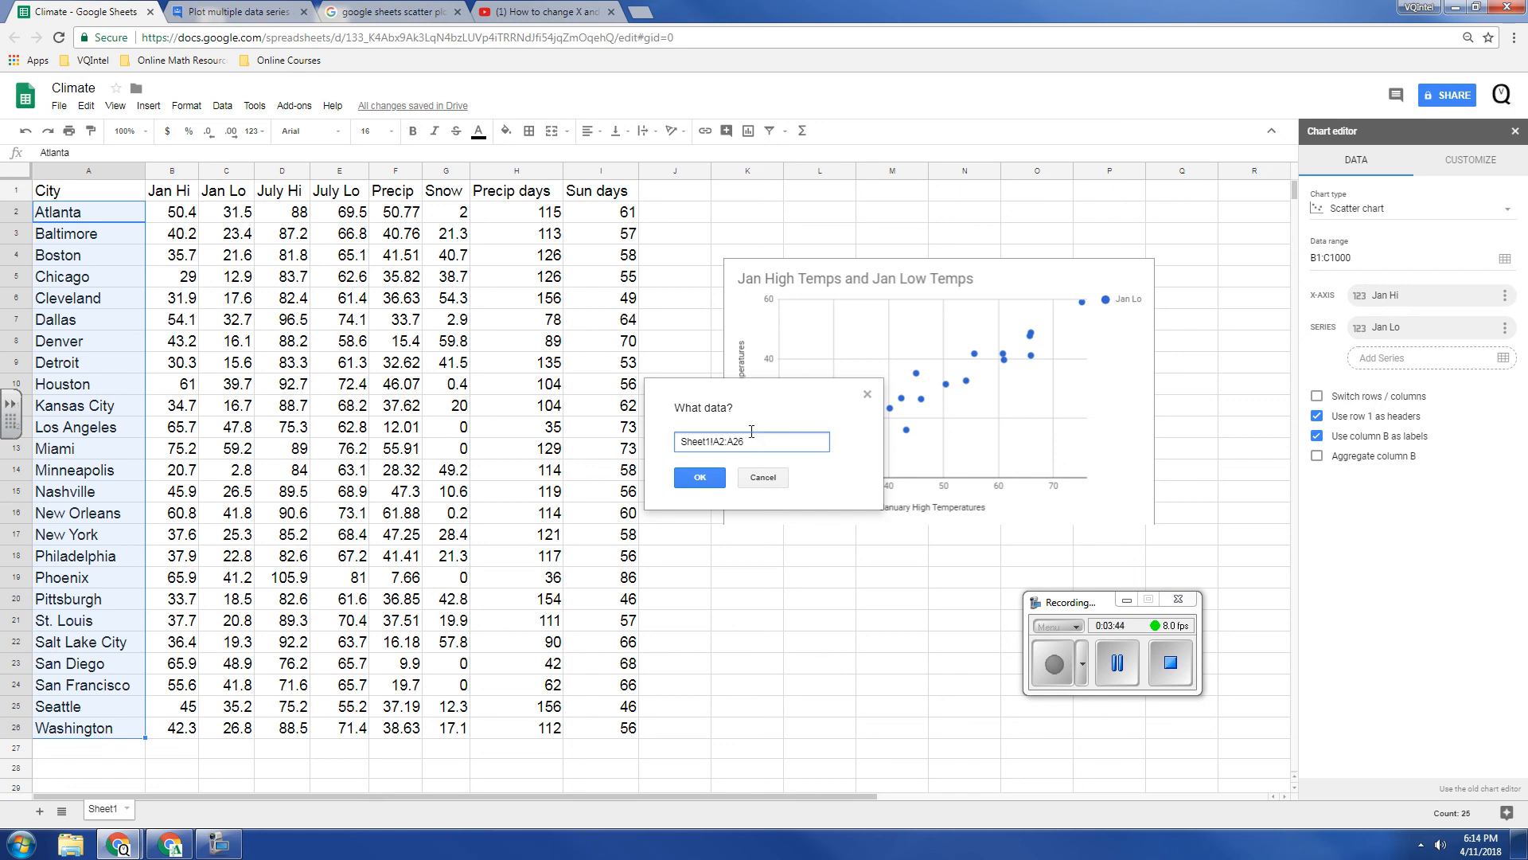
left_click(699, 478)
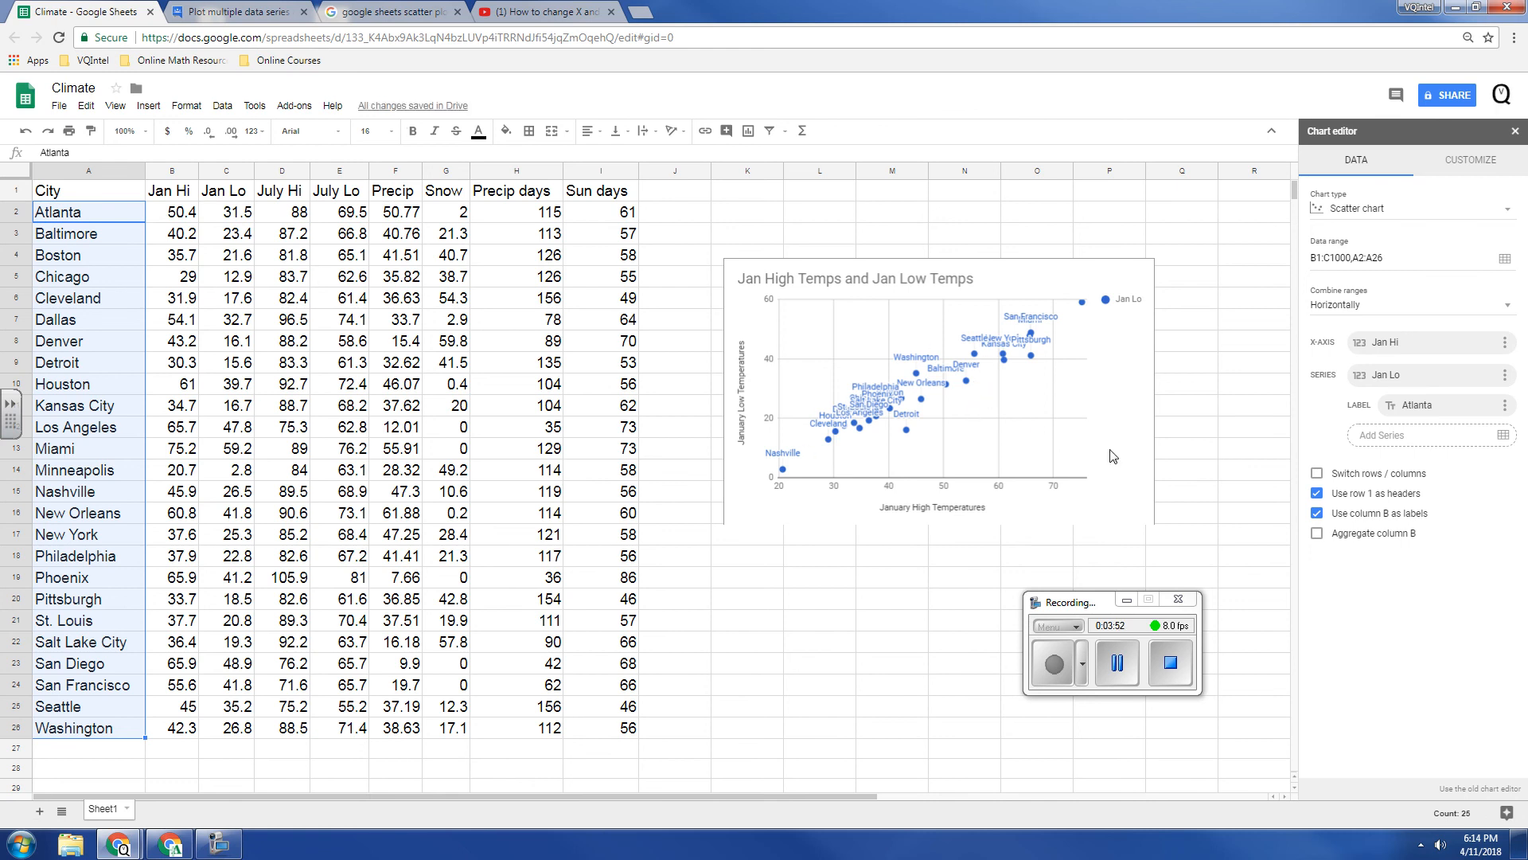
Step: Move the chart to the upper edge of column B and enlarge it to reach column O and row 26
left_click(1080, 402)
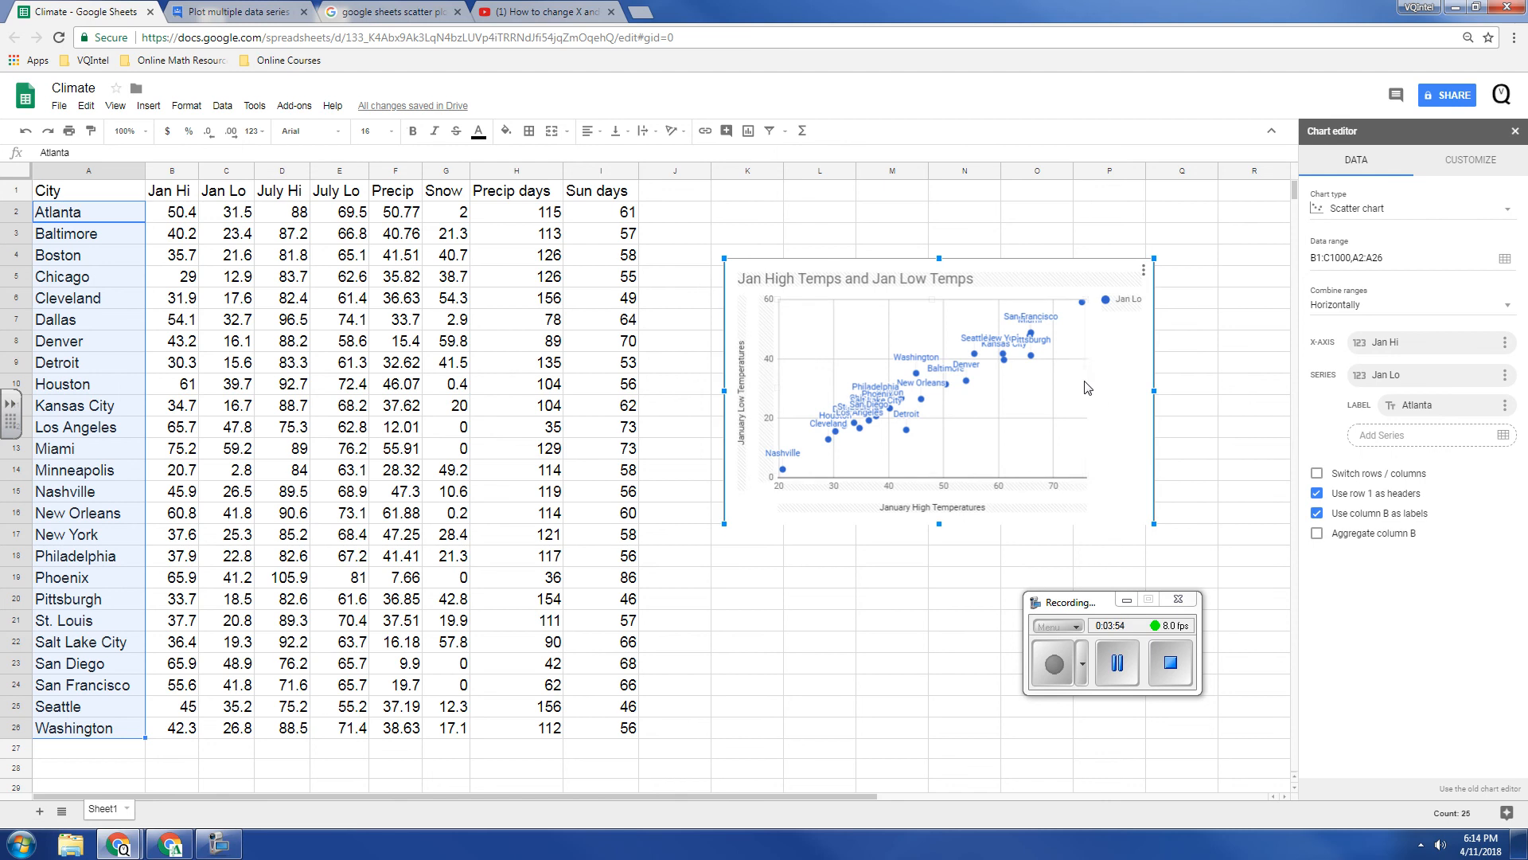
left_click_drag(1080, 404, 507, 327)
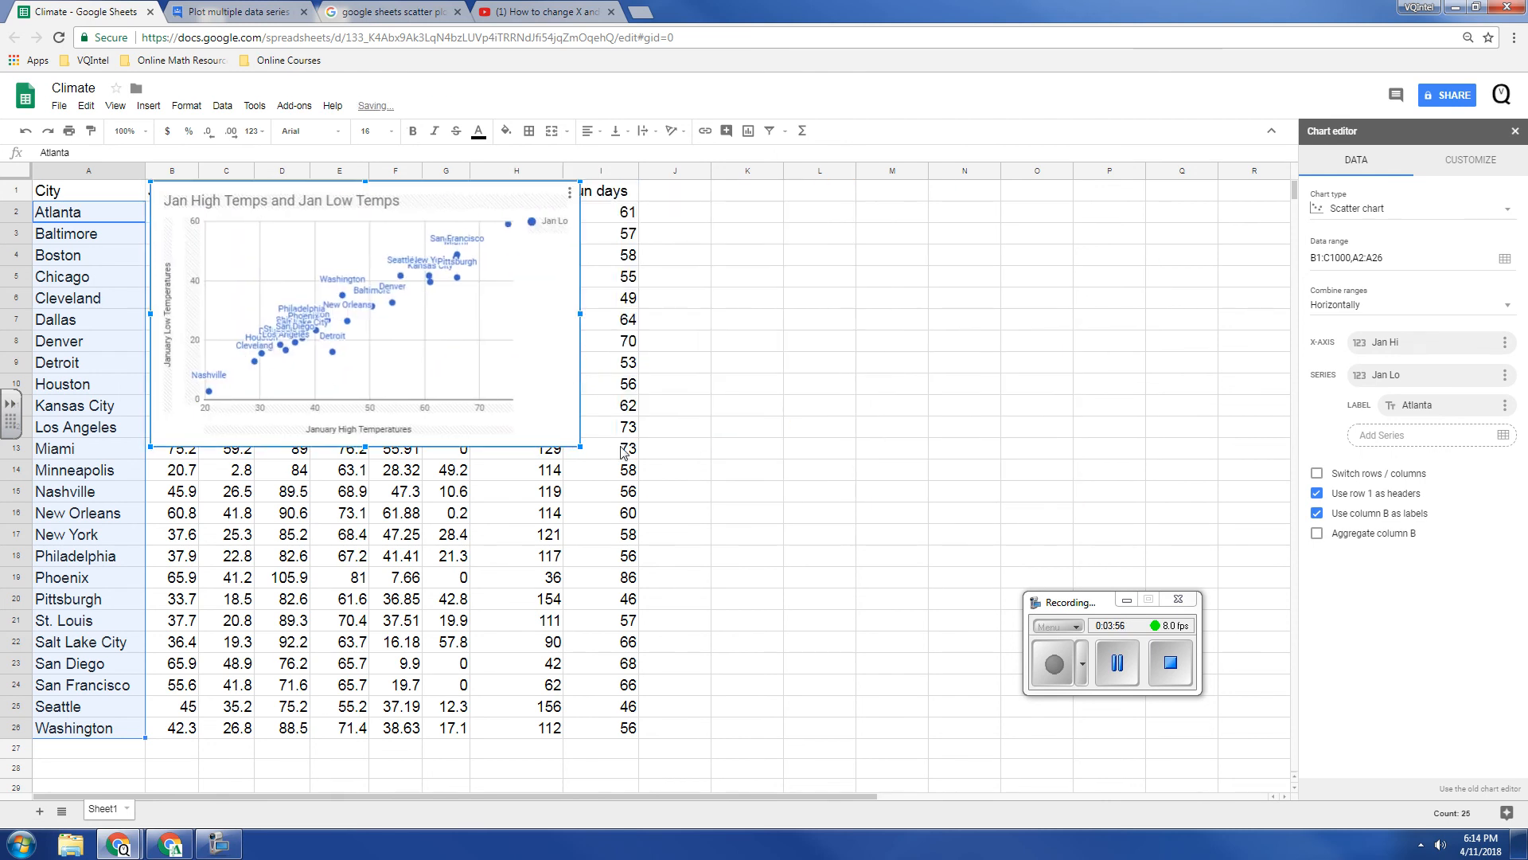
left_click_drag(582, 449, 1049, 738)
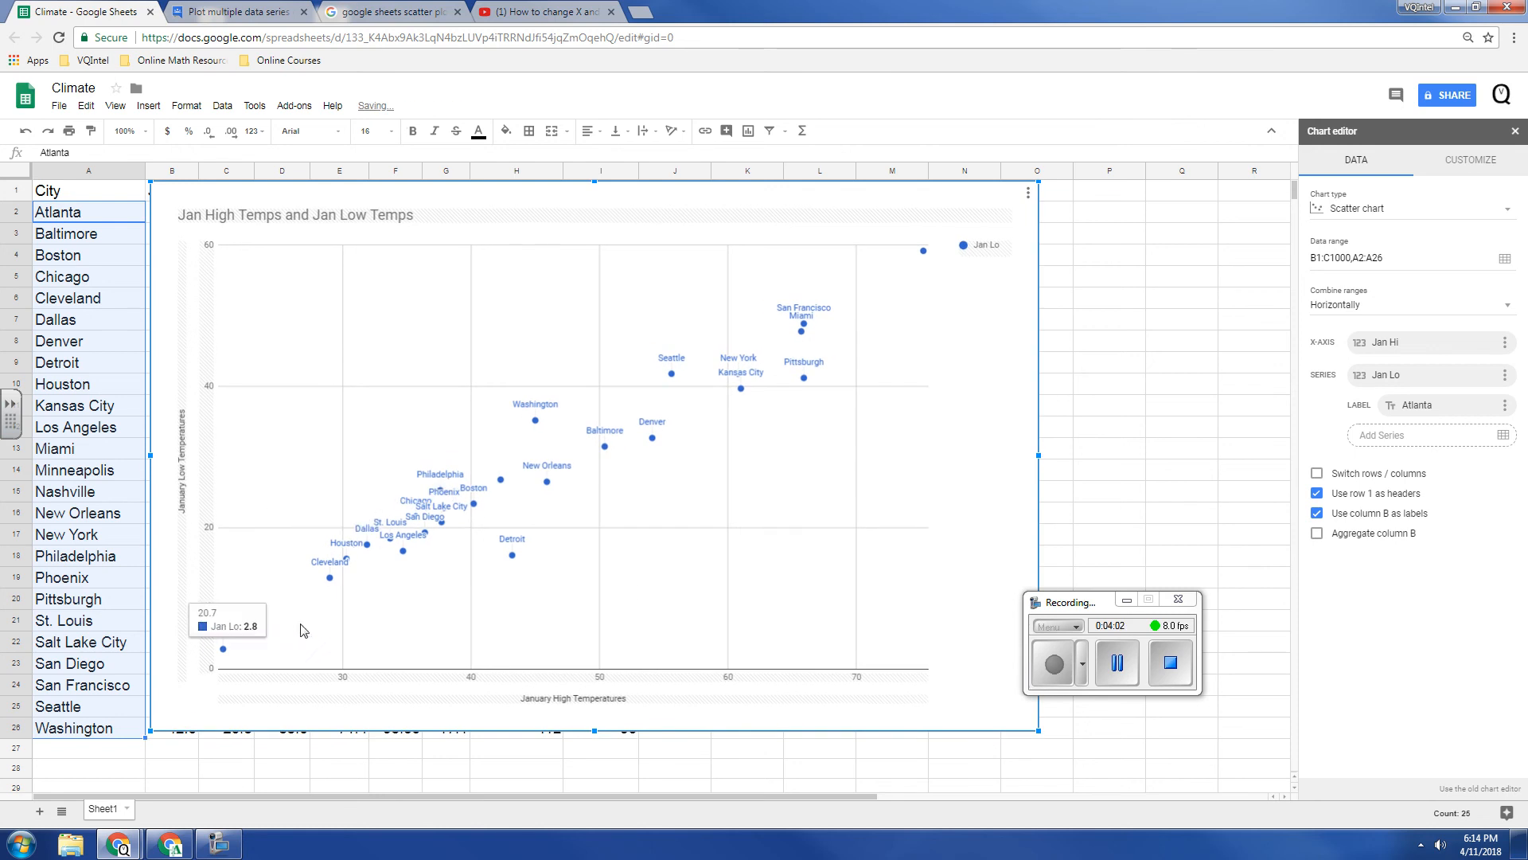
left_click_drag(1056, 600, 1214, 582)
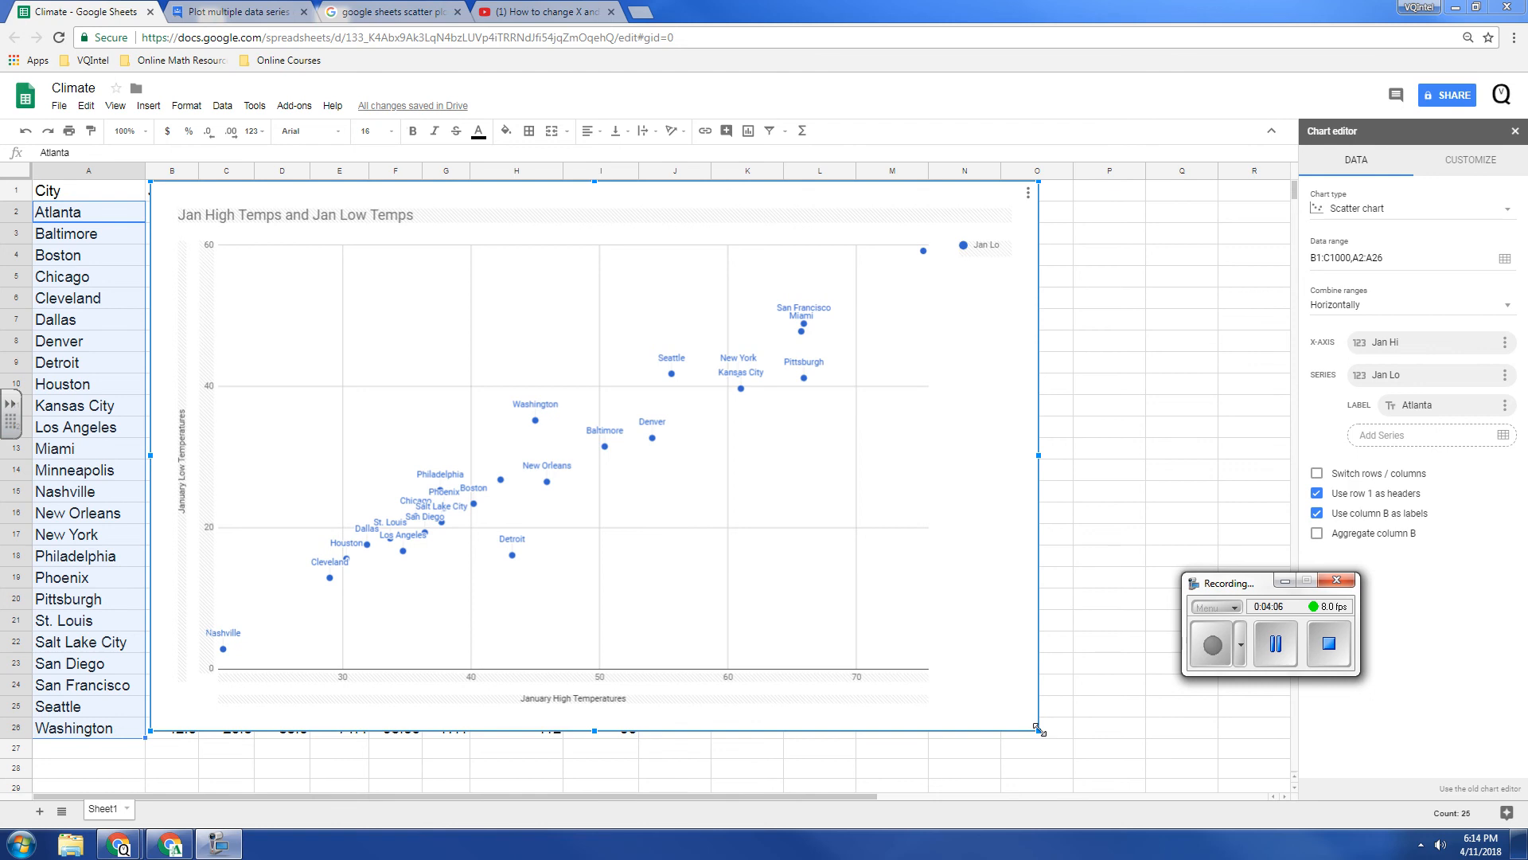
Step: Shrink the chart and move it to span about columns G to O, with its chart editor open again
left_click_drag(1045, 741, 994, 645)
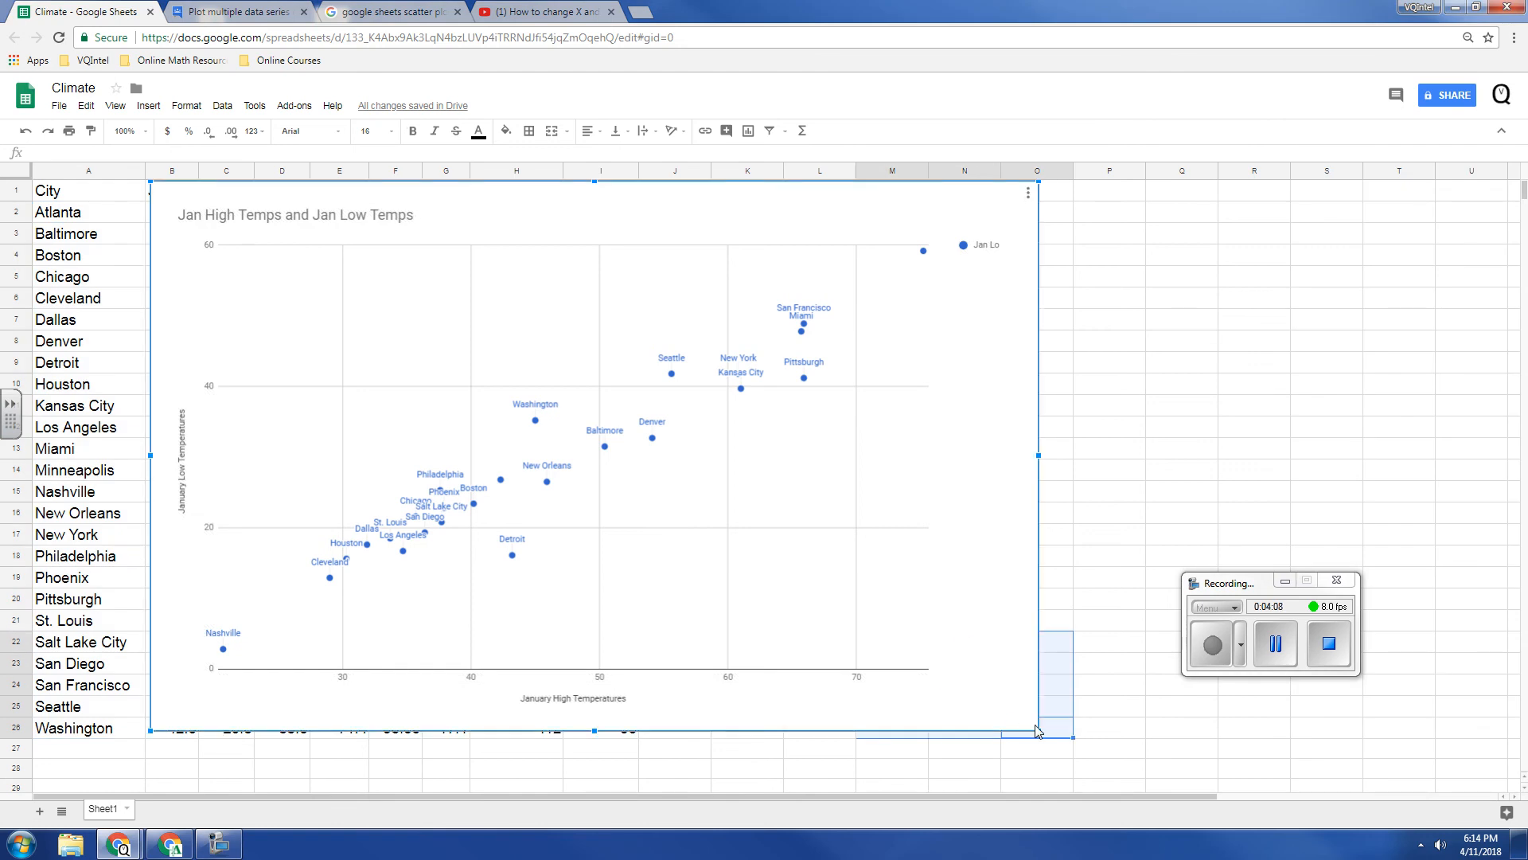
left_click_drag(1035, 730, 759, 558)
left_click_drag(726, 451, 1002, 464)
double_click(1012, 453)
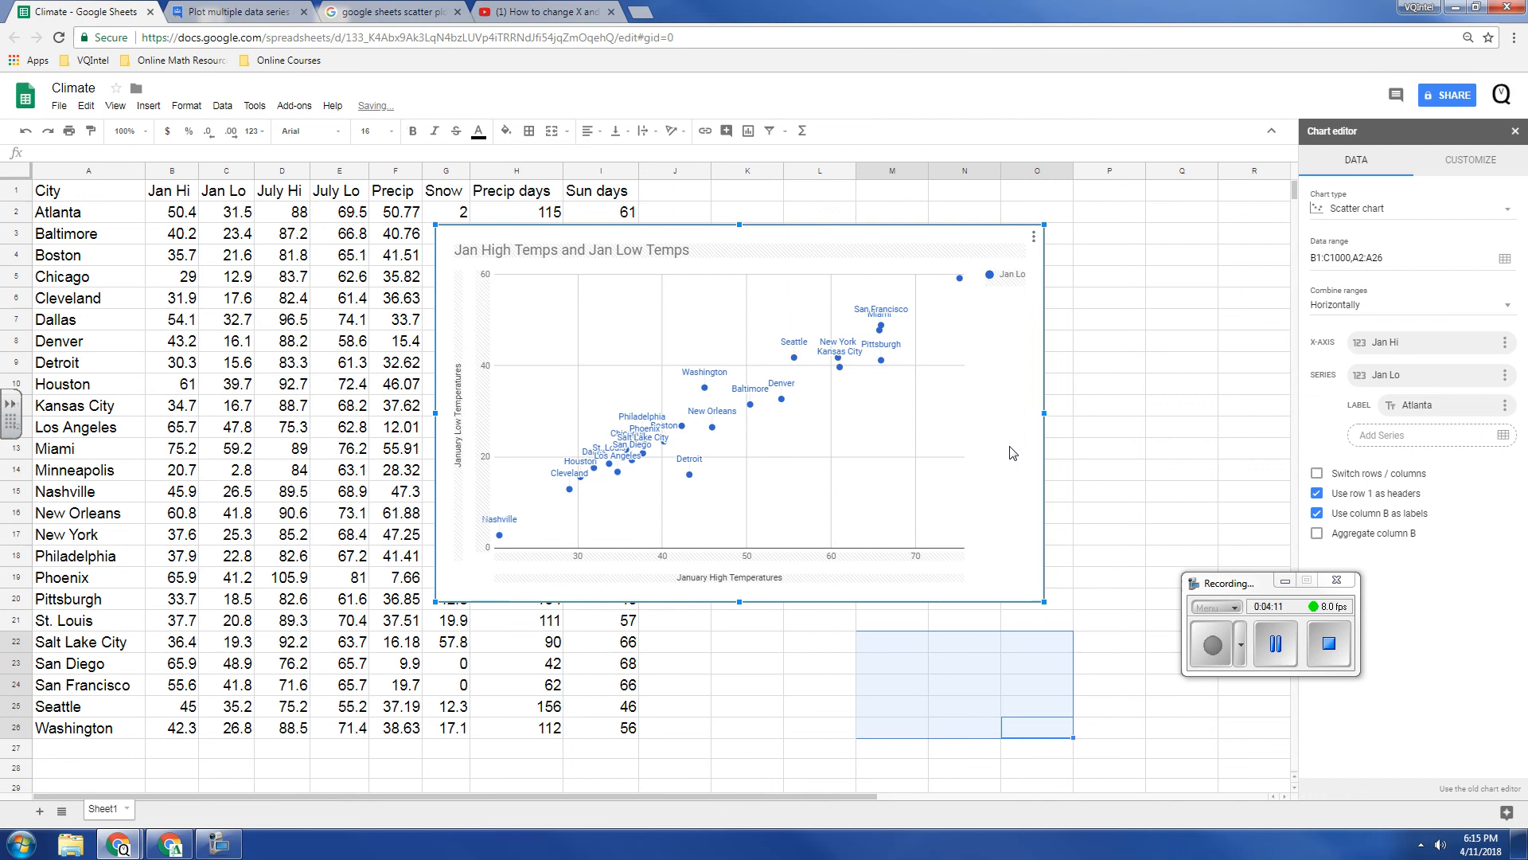
Step: Replace the Jan Lo series' labels with only the city names in A2:A7
left_click(1504, 408)
left_click(1457, 451)
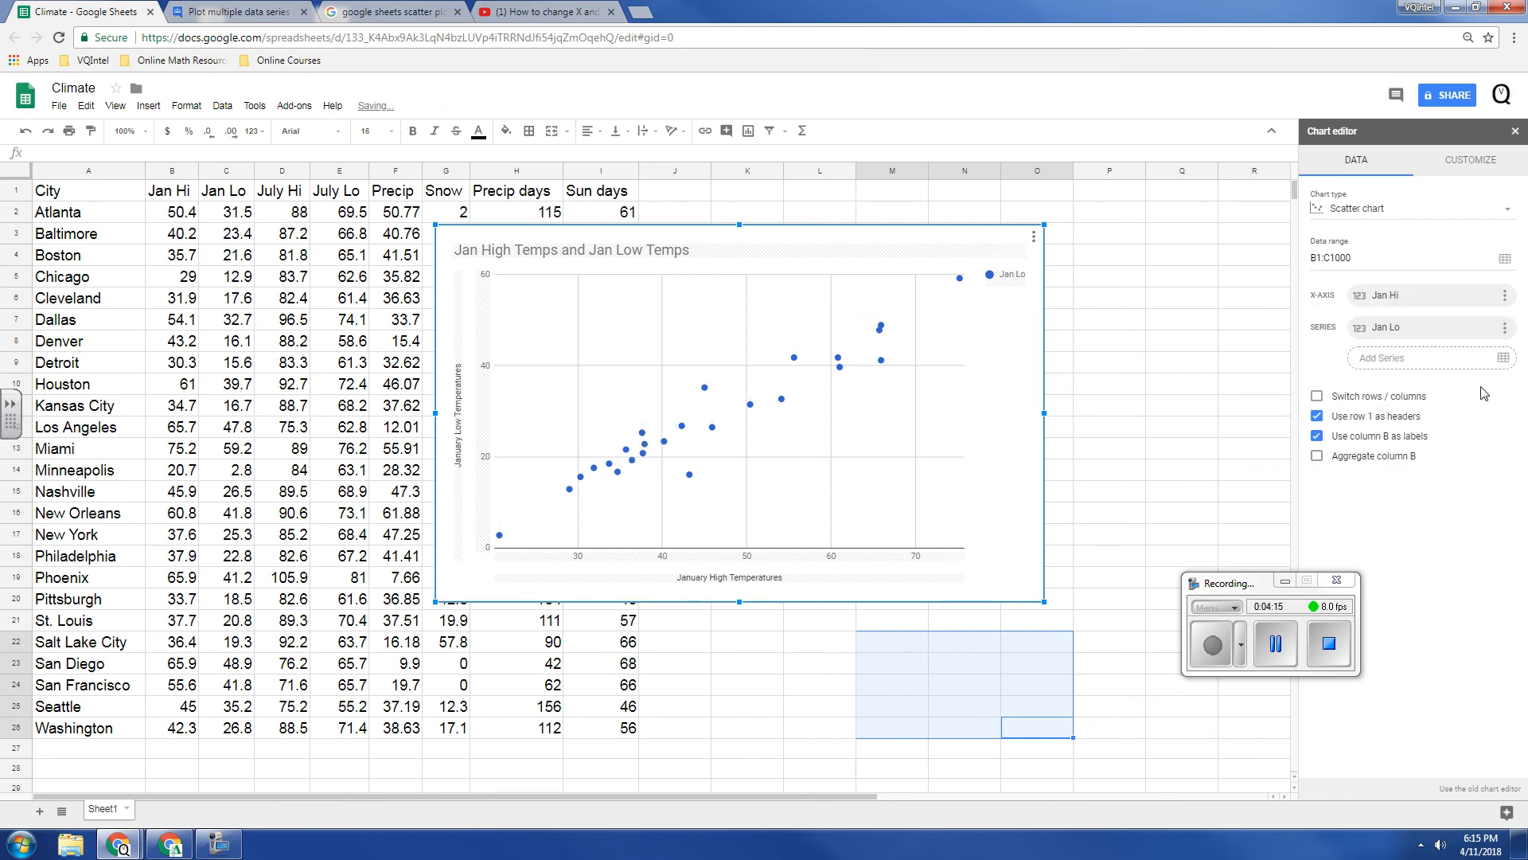
left_click(1505, 328)
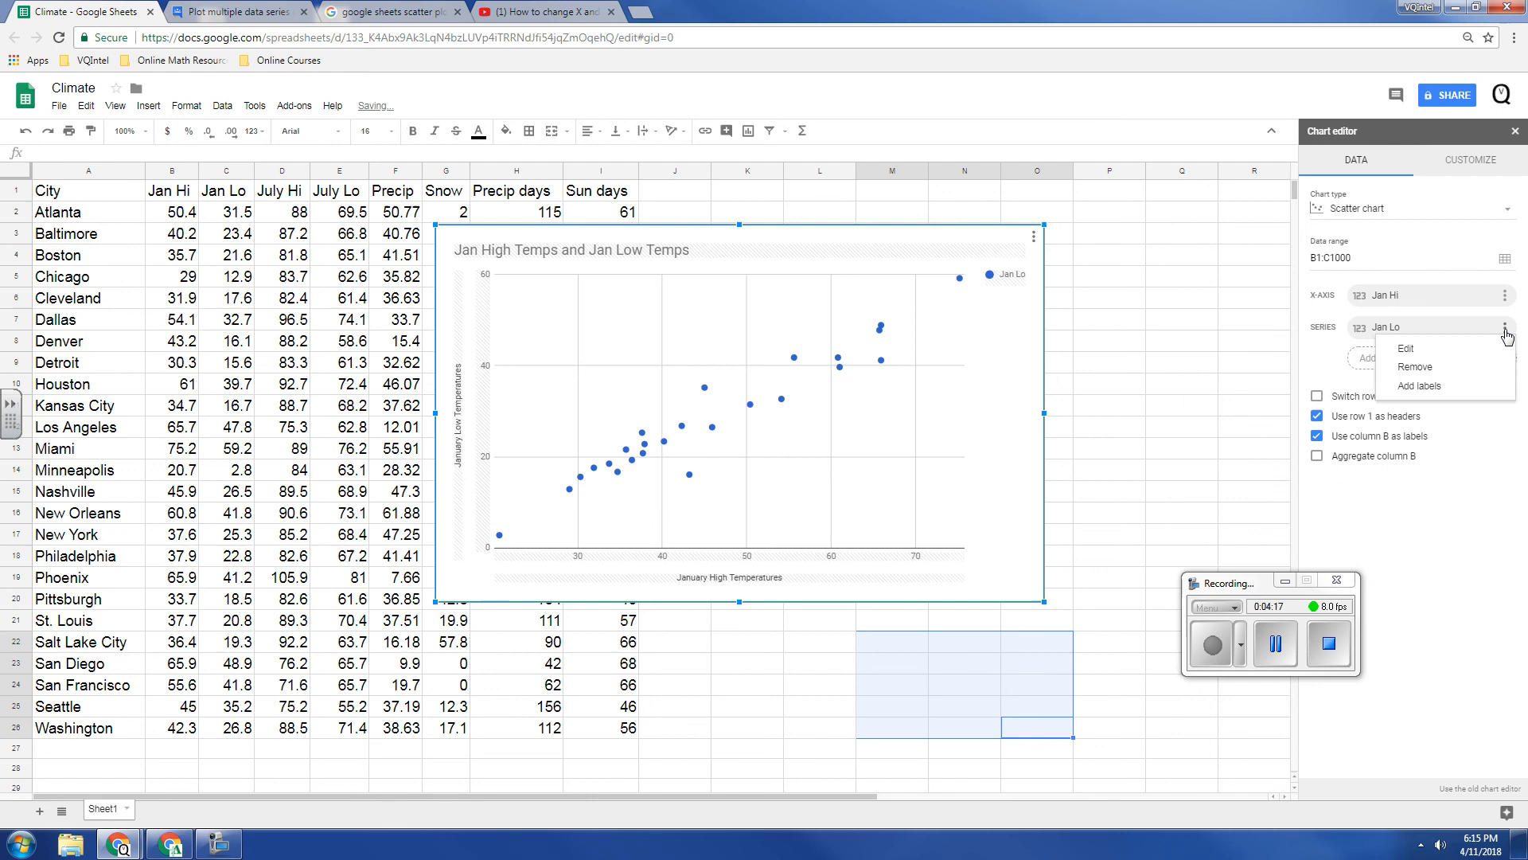
left_click(1474, 387)
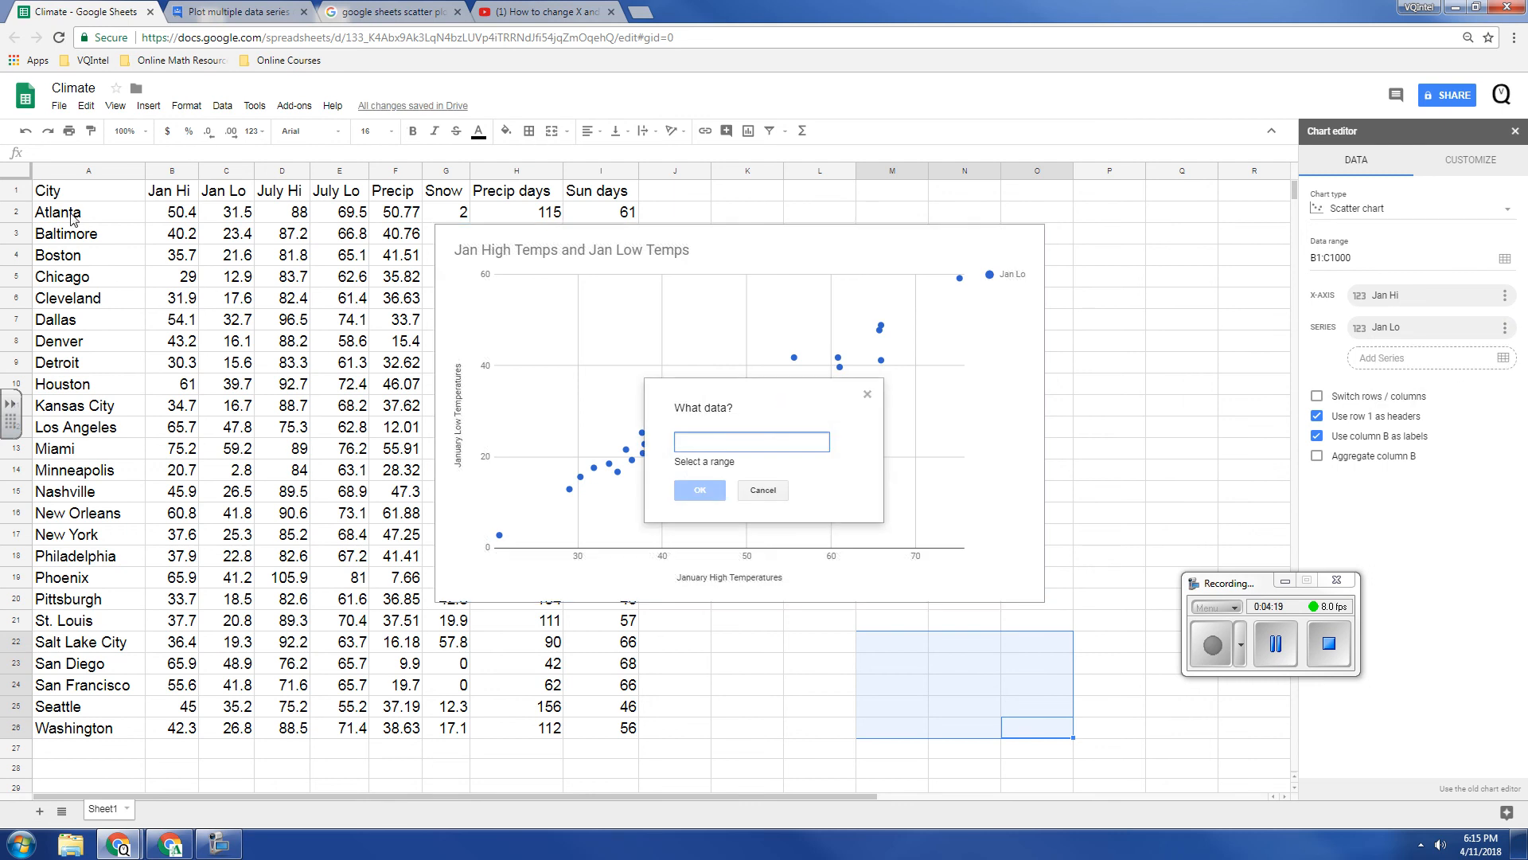
left_click_drag(73, 216, 94, 325)
left_click(700, 478)
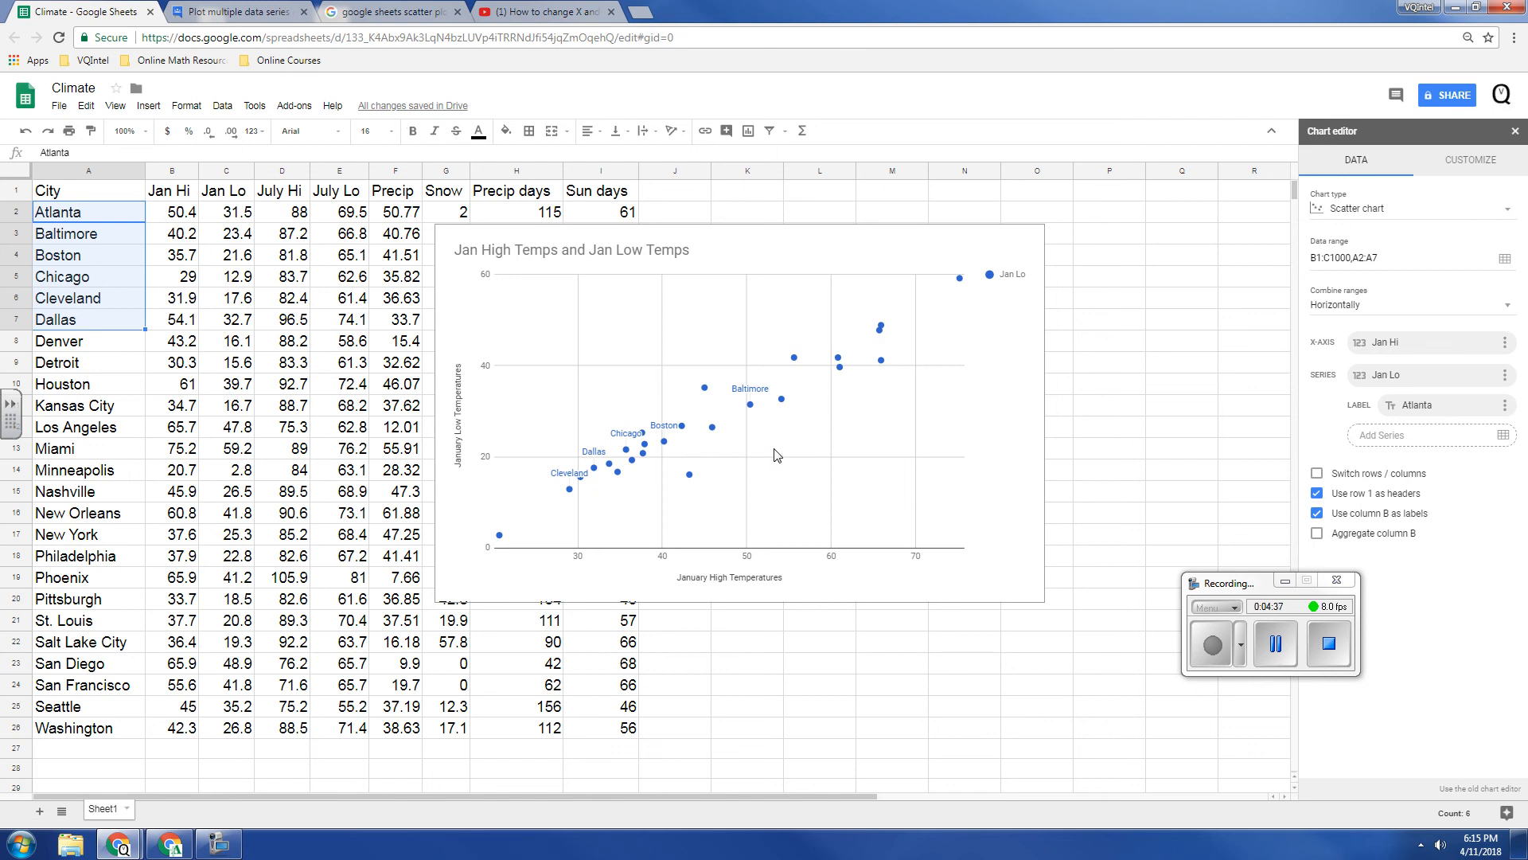
Step: Remove the city labels from the Jan Lo series and select the chart
left_click(1504, 405)
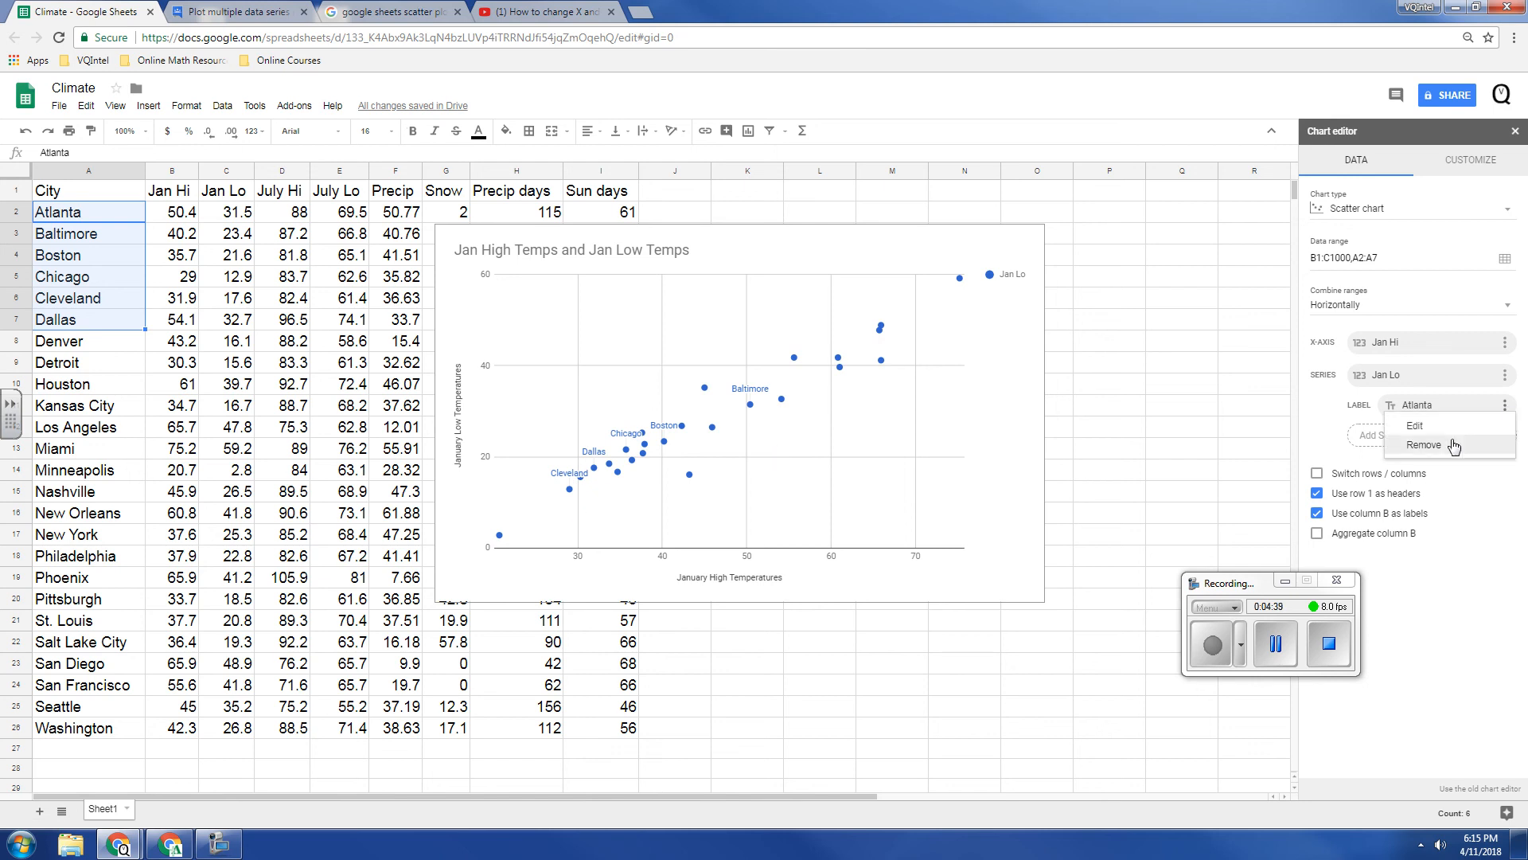
left_click(1454, 445)
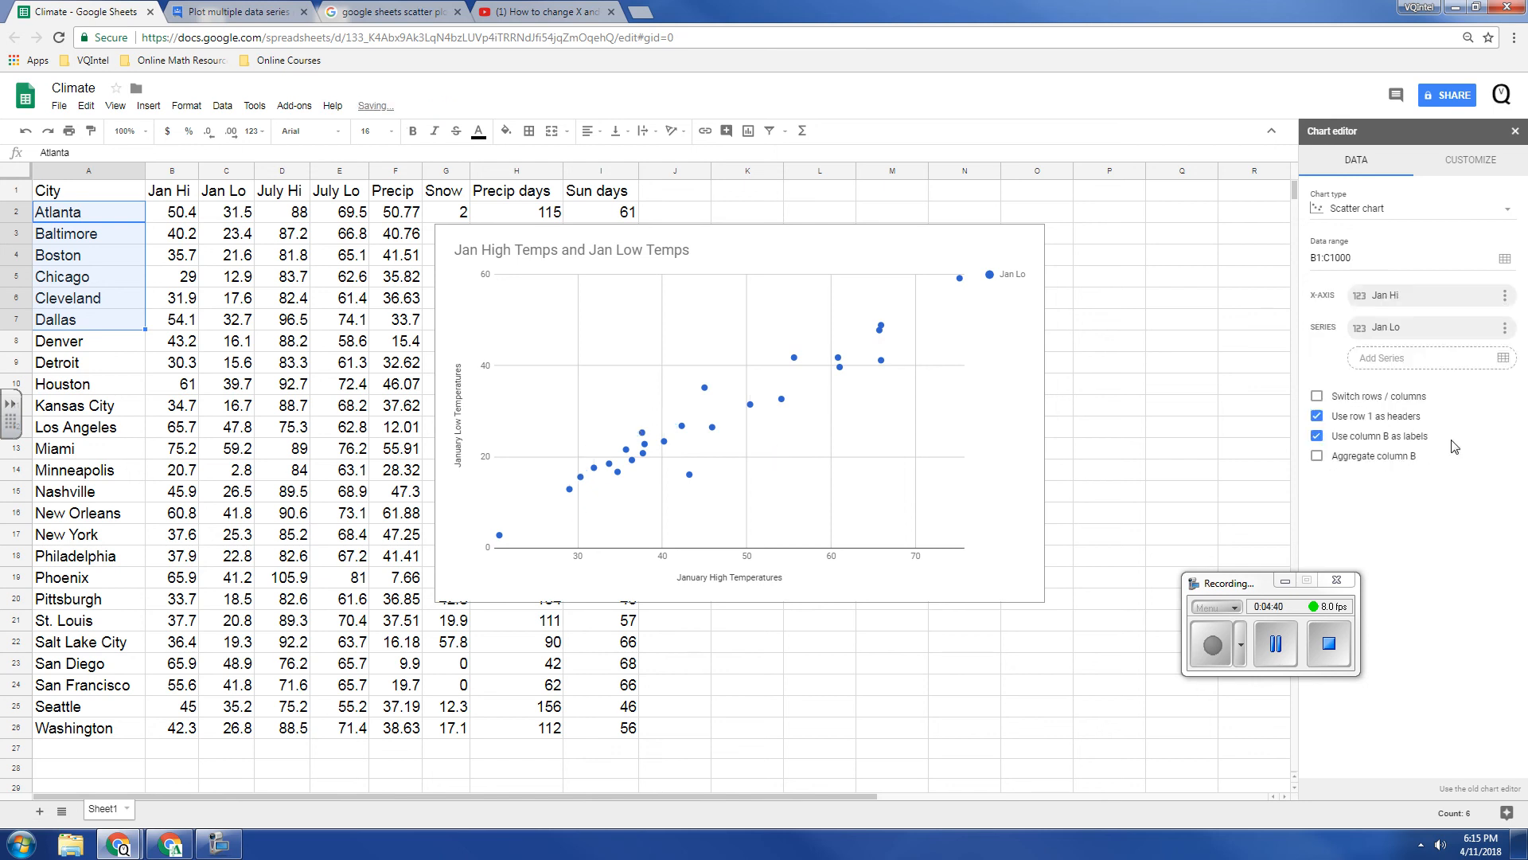
left_click(1014, 350)
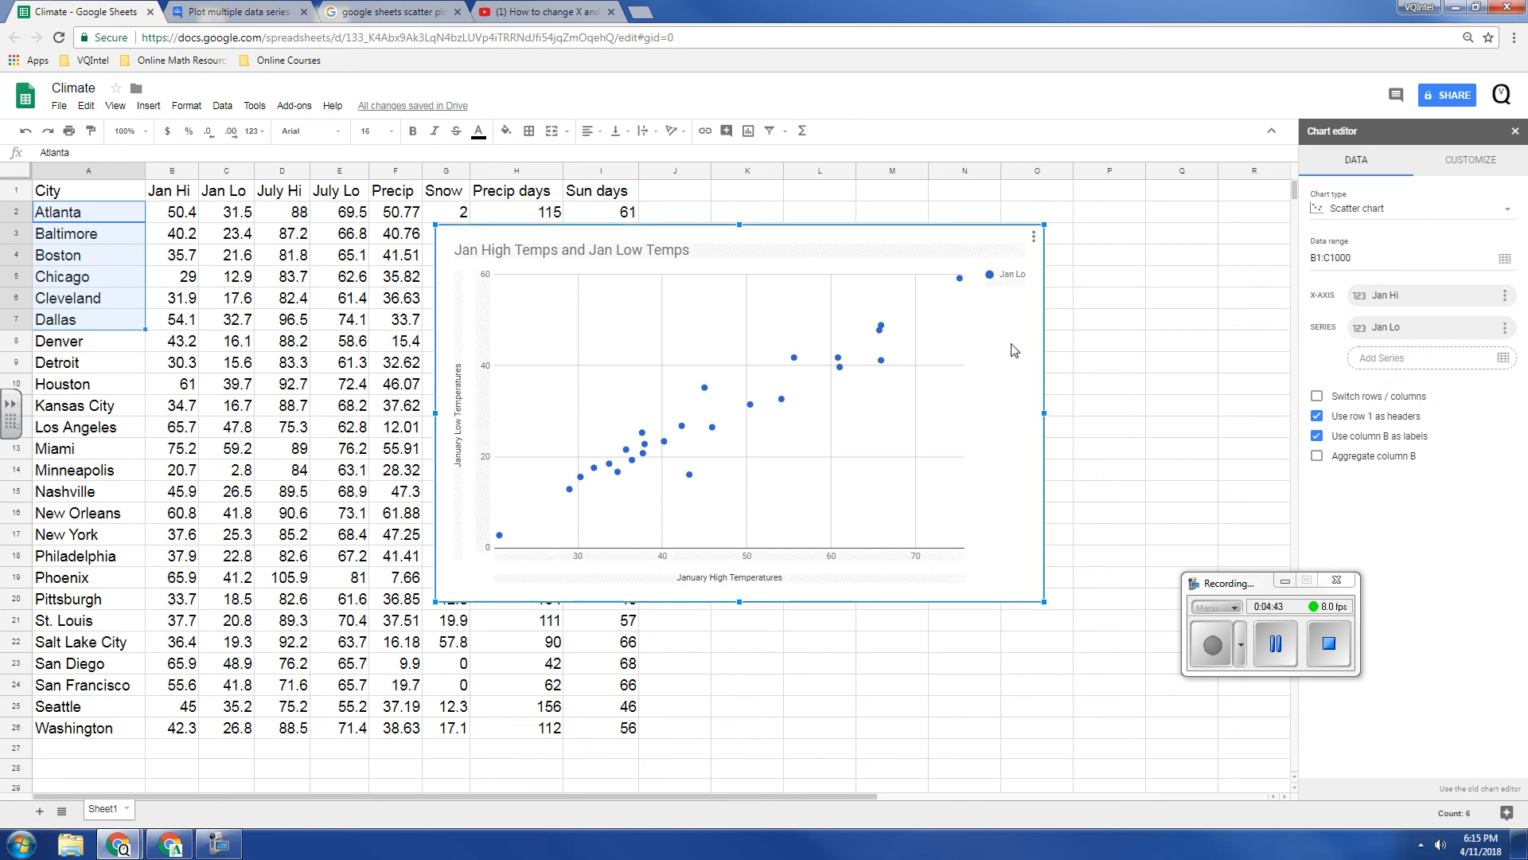